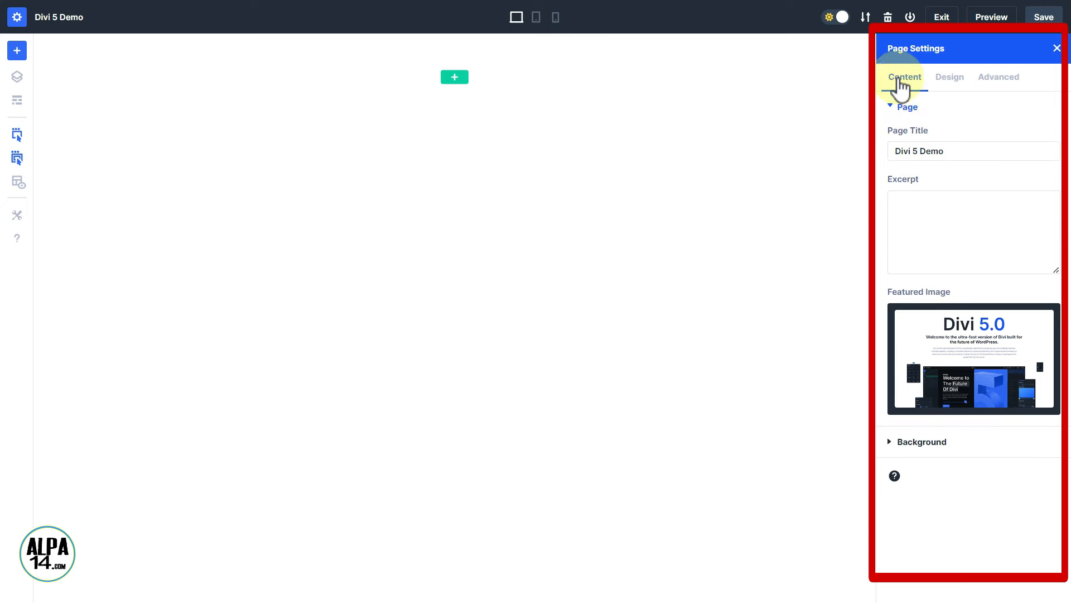
- Review the Design and Advanced options in the page settings, finishing on the Content options
{"action": "left_click", "coordinate": [950, 84]}
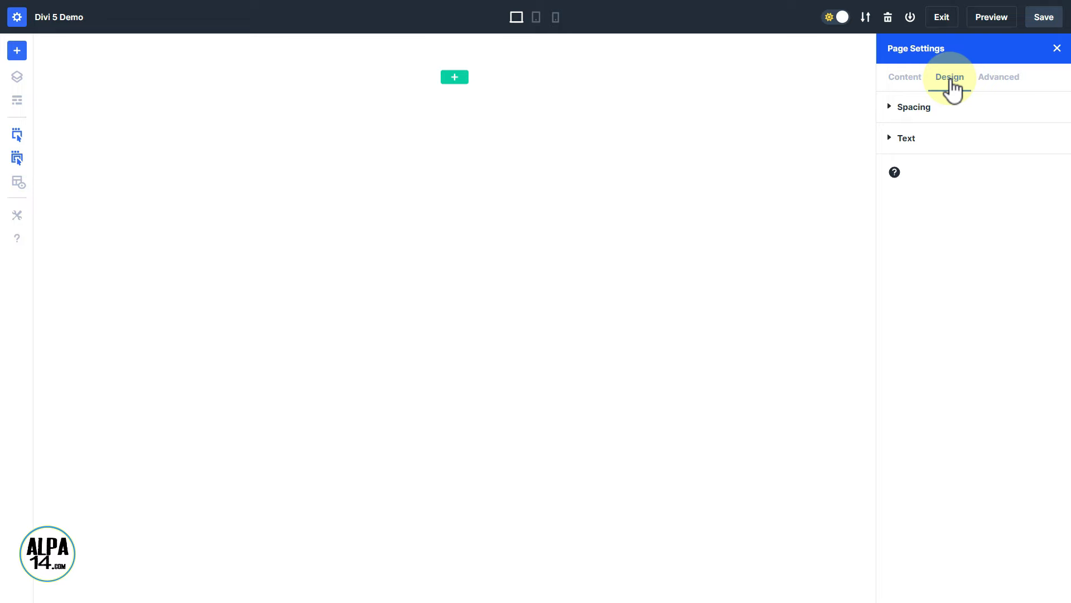
{"action": "left_click", "coordinate": [1015, 87]}
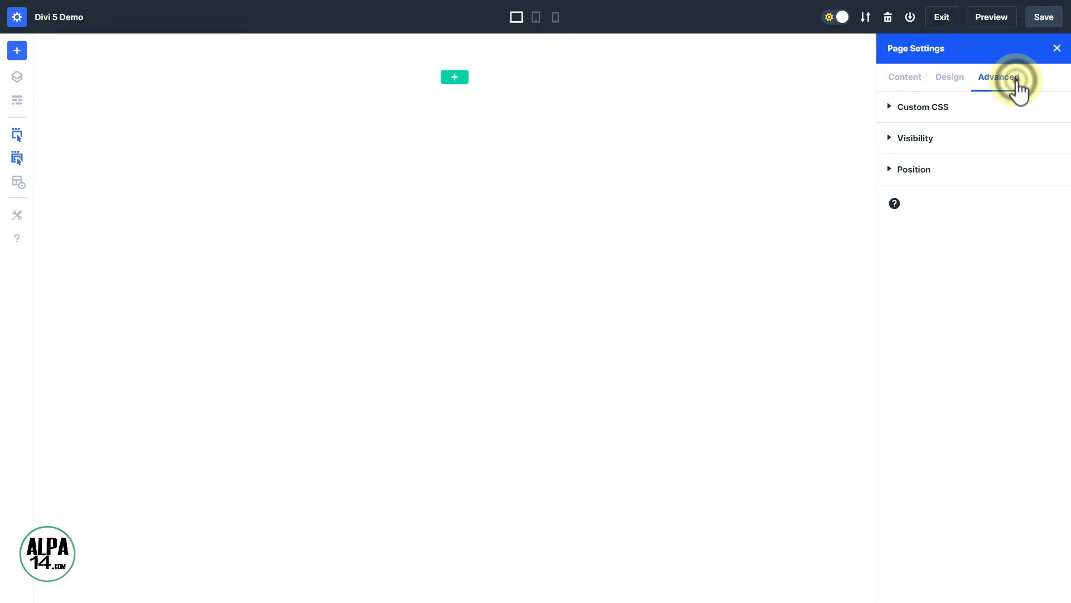
{"action": "left_click", "coordinate": [910, 87]}
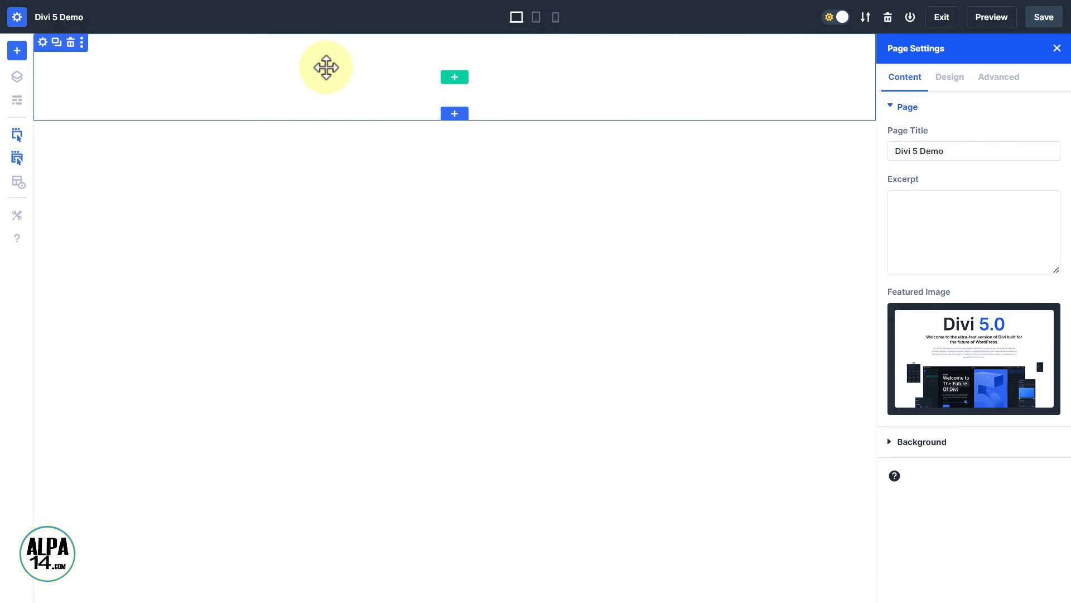
- Insert a row with two equal columns in the empty section and add a Blurb module to its first column
{"action": "left_click", "coordinate": [455, 78]}
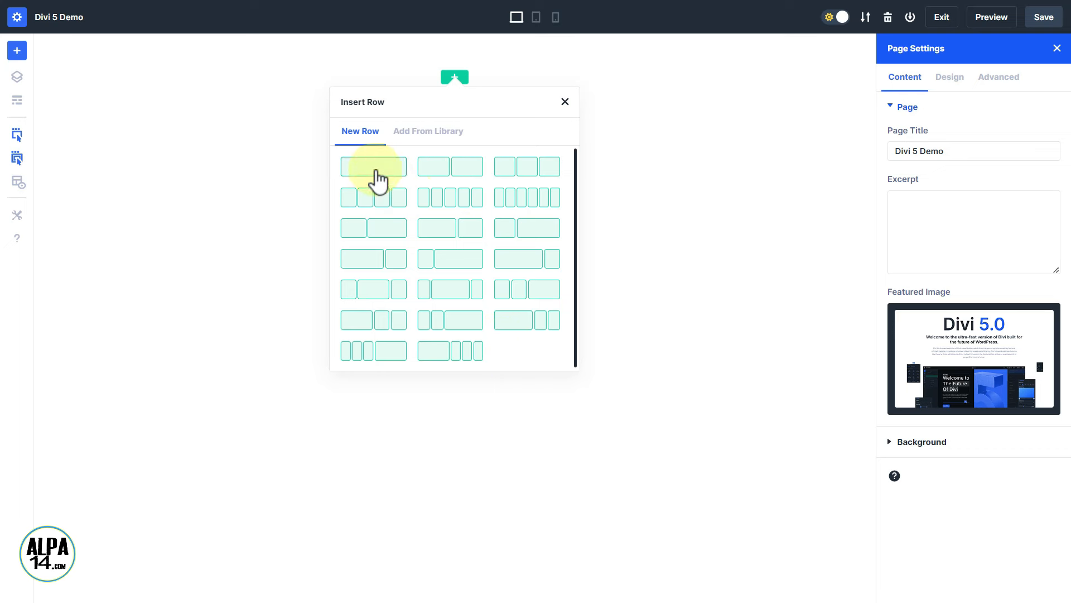
{"action": "left_click", "coordinate": [462, 167]}
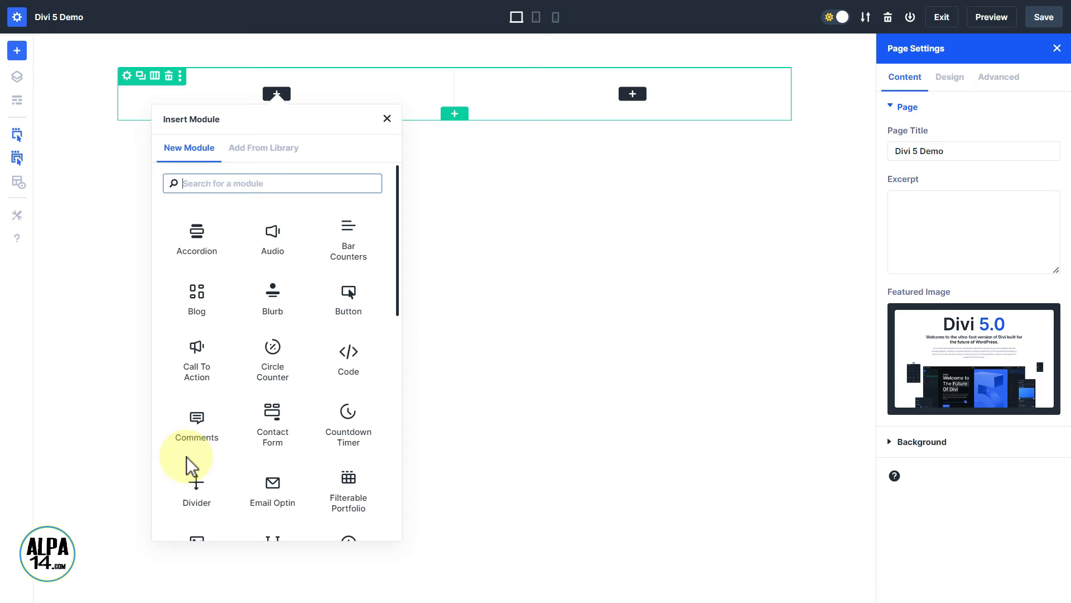
{"action": "scroll", "coordinate": [305, 296], "scroll_direction": "down", "scroll_amount": 3}
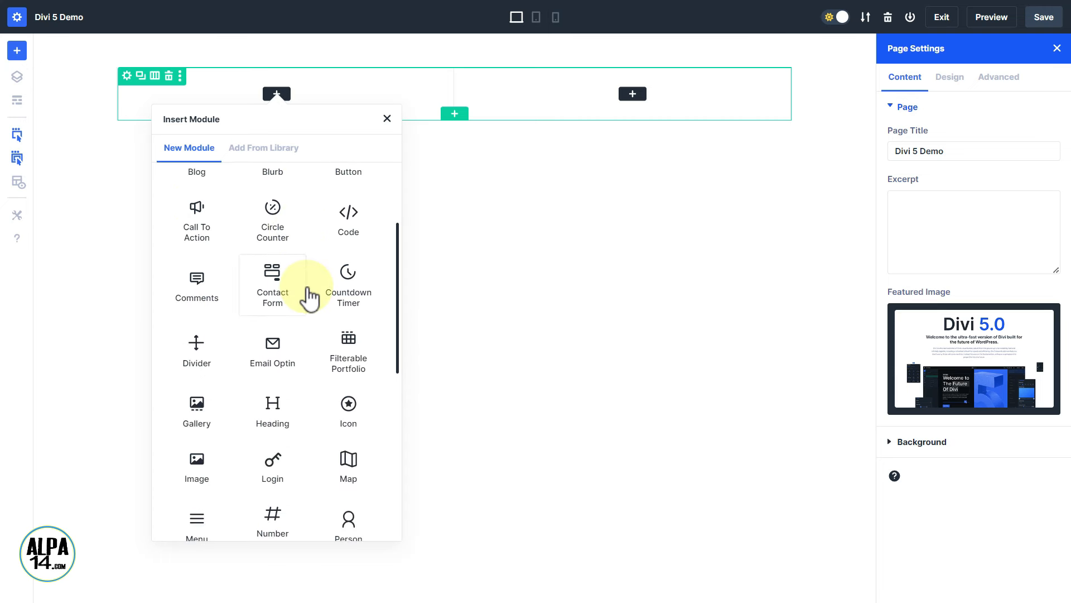
{"action": "scroll", "coordinate": [309, 298], "scroll_direction": "up", "scroll_amount": 3}
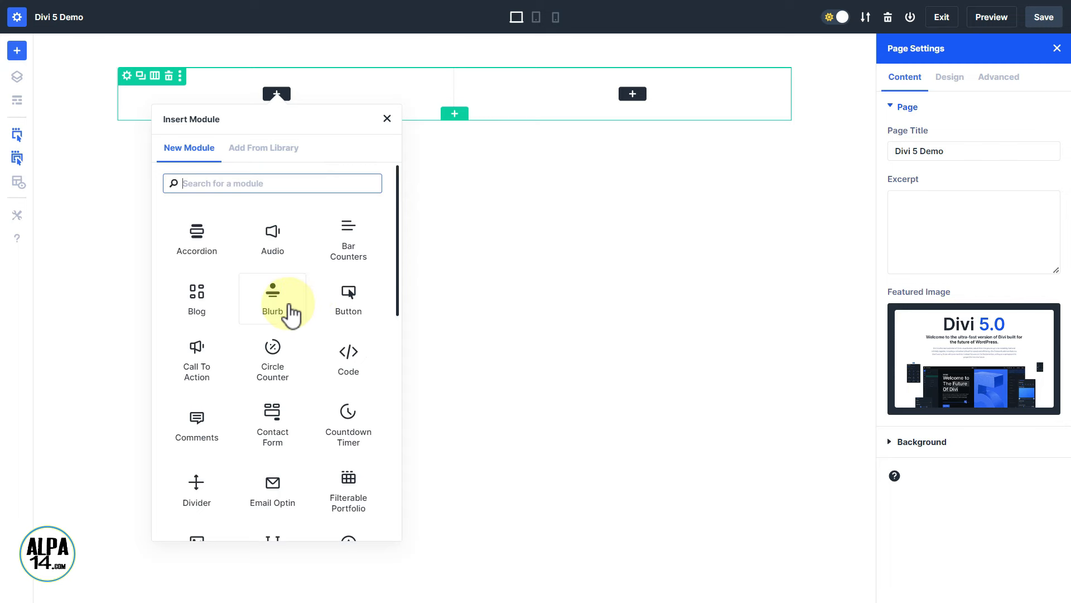
{"action": "left_click", "coordinate": [271, 301]}
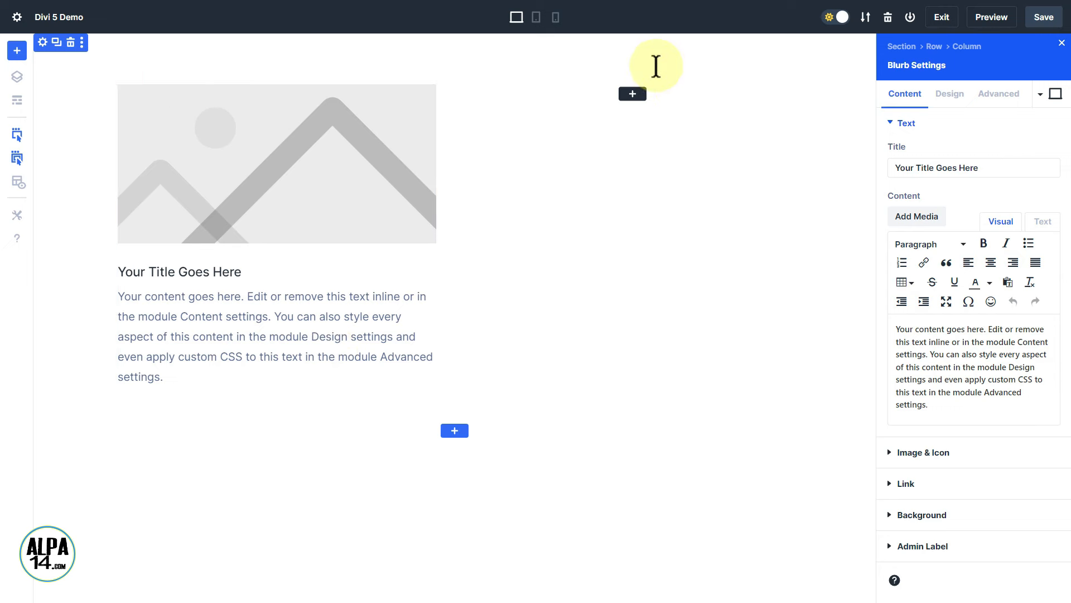
- Add a Text module to the second column of the row
{"action": "left_click", "coordinate": [633, 94]}
{"action": "scroll", "coordinate": [646, 235], "scroll_direction": "down", "scroll_amount": 10}
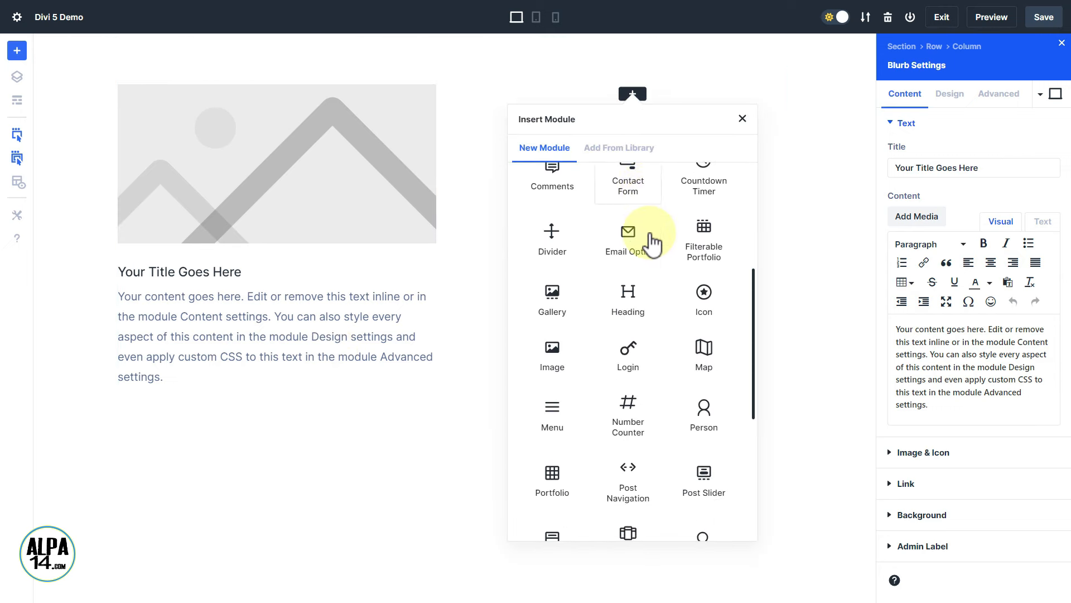
{"action": "left_click", "coordinate": [706, 378]}
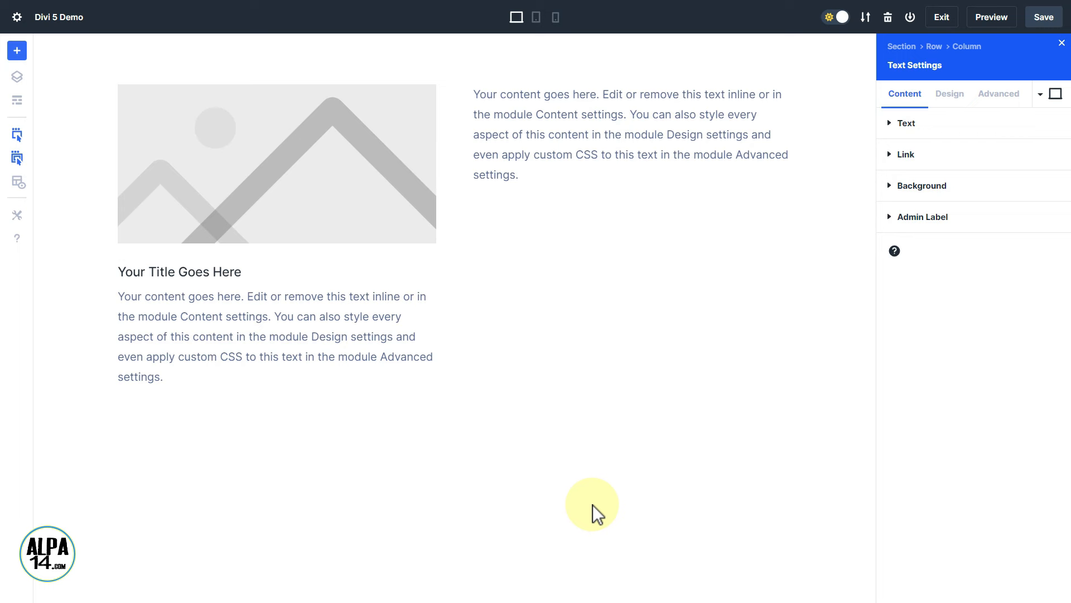
- Examine the blurb module's Design and Advanced settings and its list of device and hover states
{"action": "left_click", "coordinate": [583, 154]}
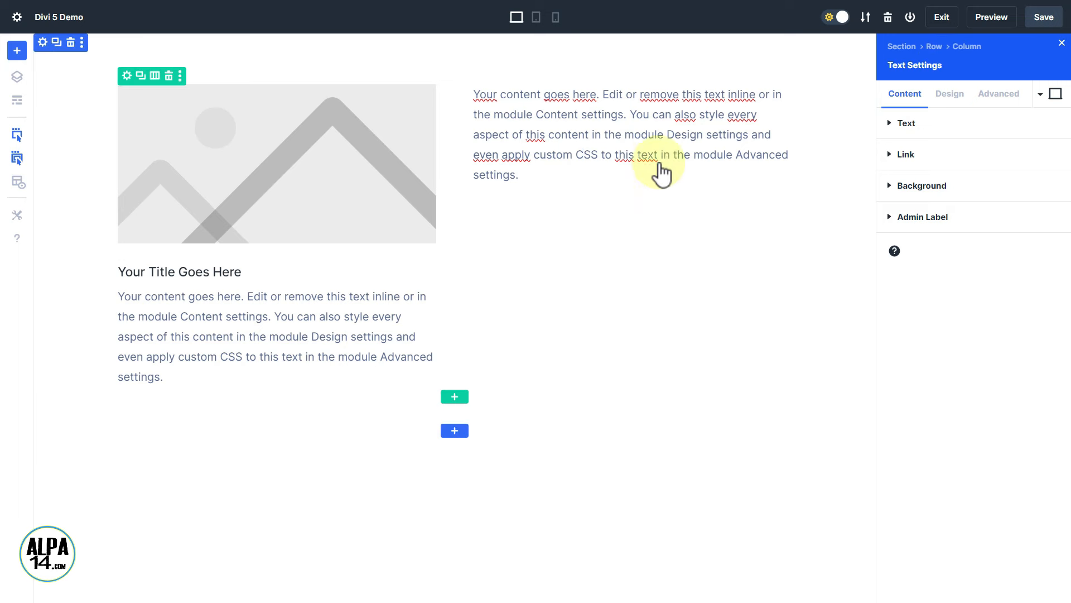
{"action": "left_click", "coordinate": [307, 233]}
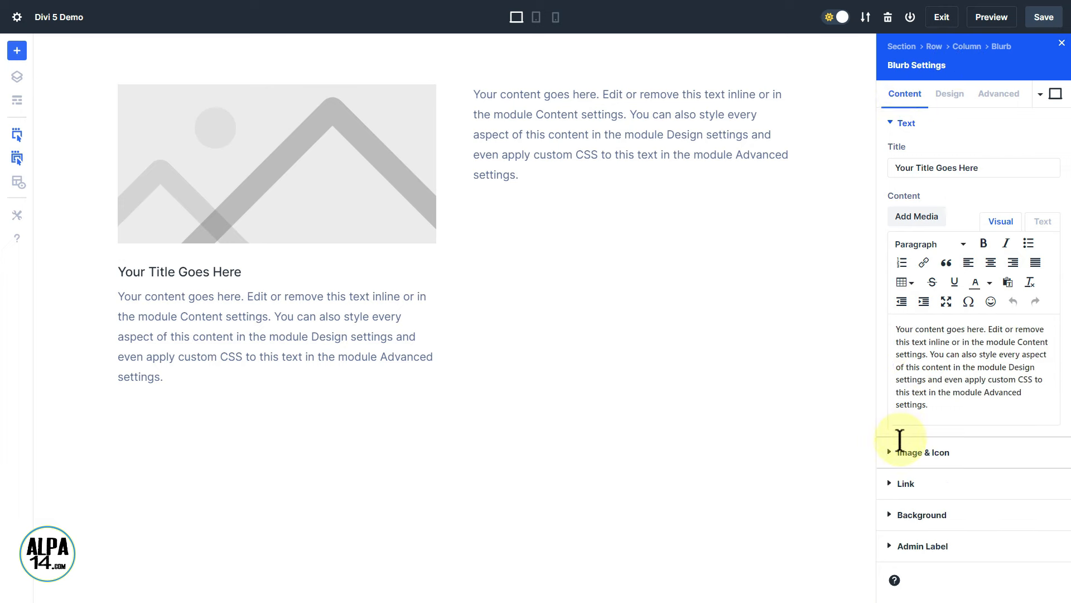
{"action": "left_click", "coordinate": [949, 96]}
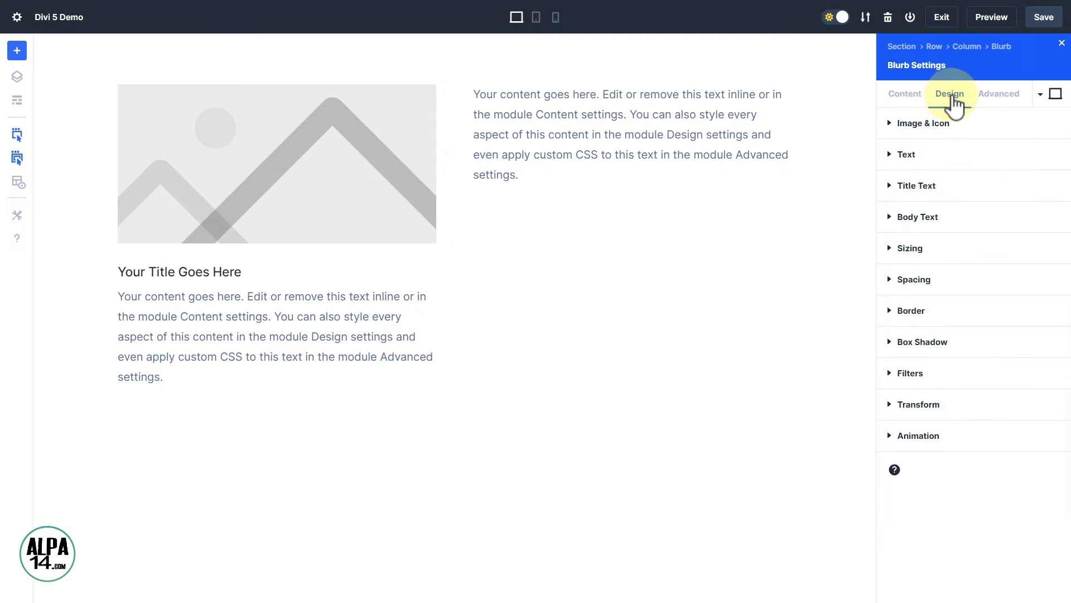
{"action": "left_click", "coordinate": [1001, 96]}
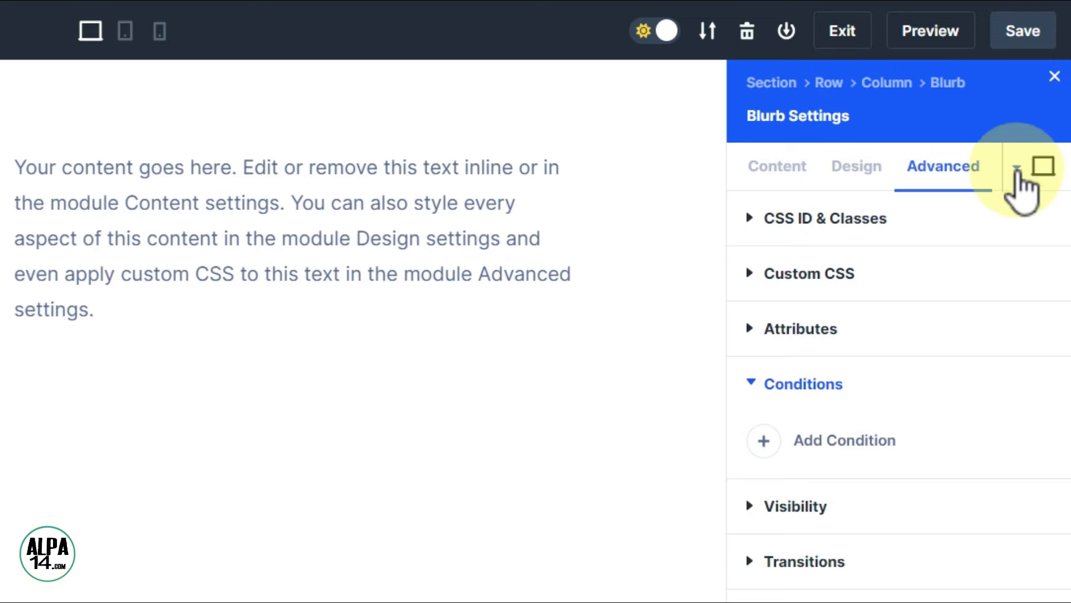
{"action": "left_click", "coordinate": [1017, 167]}
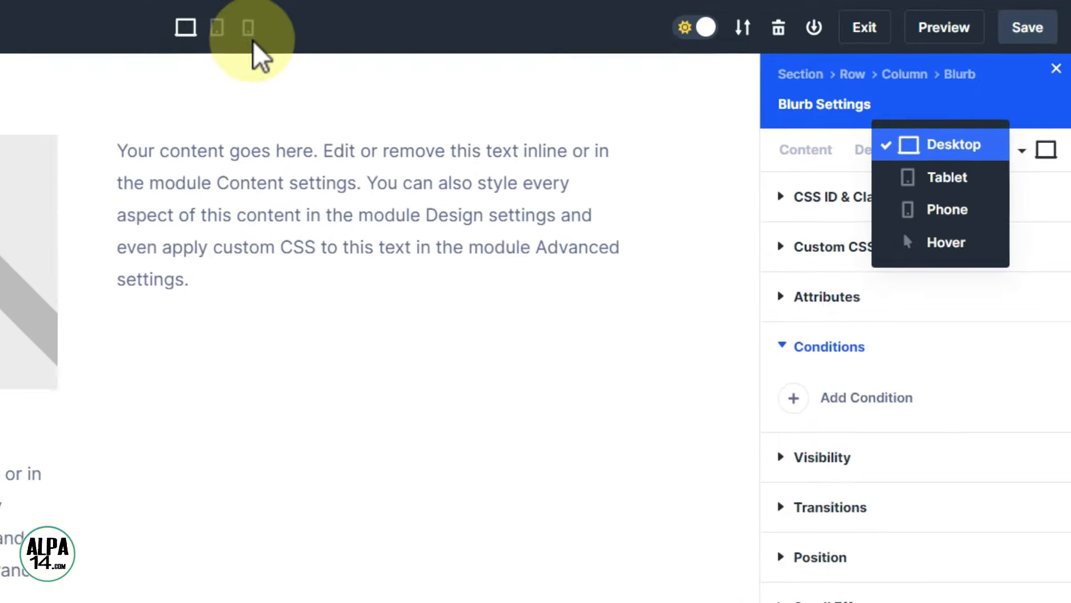
{"action": "left_click", "coordinate": [233, 49]}
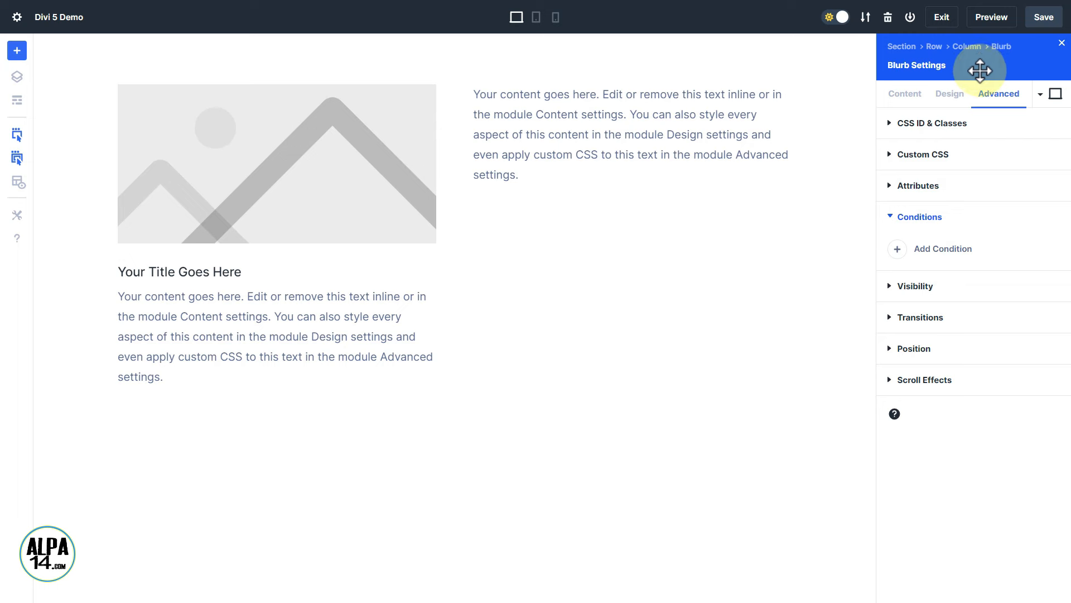
- Detach the Blurb Settings panel as a floating window and dock it back on the right side of the workspace
{"action": "left_click_drag", "start_coordinate": [979, 64], "coordinate": [968, 227]}
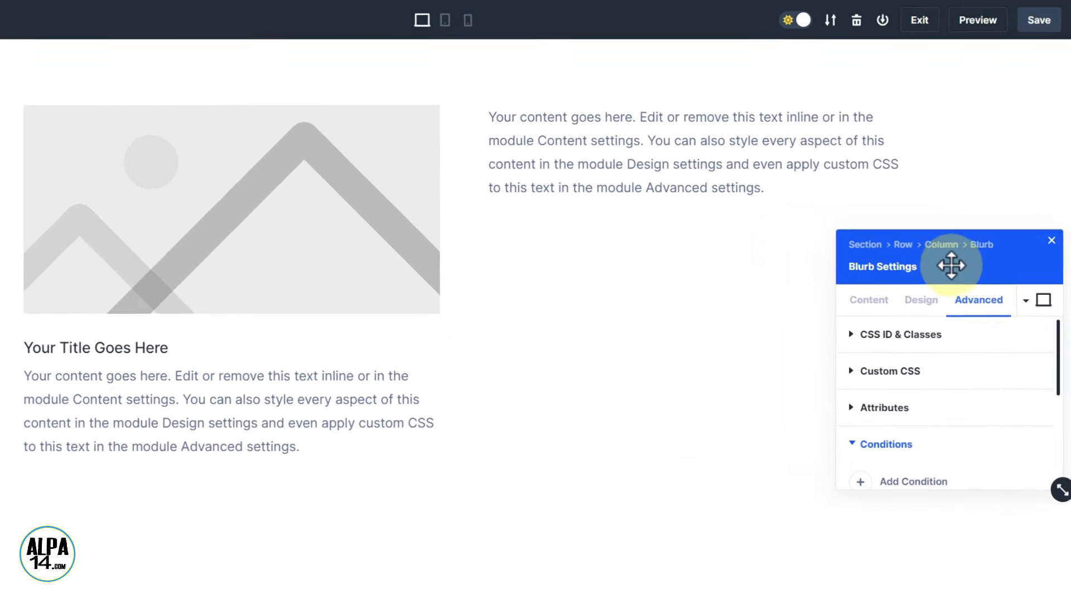
{"action": "left_click_drag", "start_coordinate": [952, 266], "coordinate": [958, 264]}
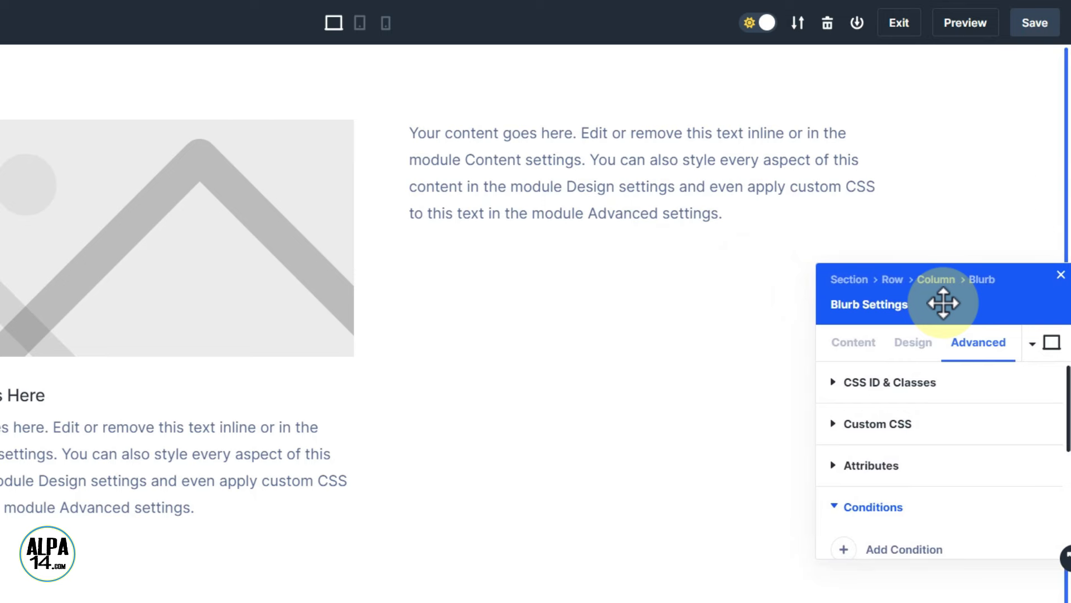
{"action": "left_click_drag", "start_coordinate": [943, 303], "coordinate": [940, 316]}
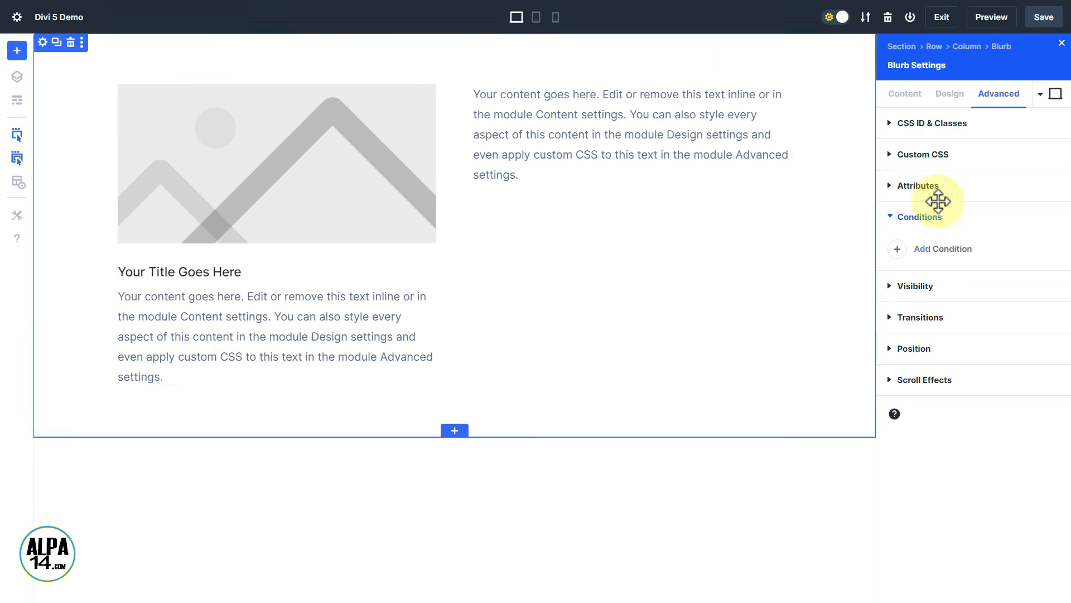
- Dock the Blurb Settings panel on the left side of the workspace and return it to the right side
{"action": "left_click_drag", "start_coordinate": [989, 67], "coordinate": [151, 216]}
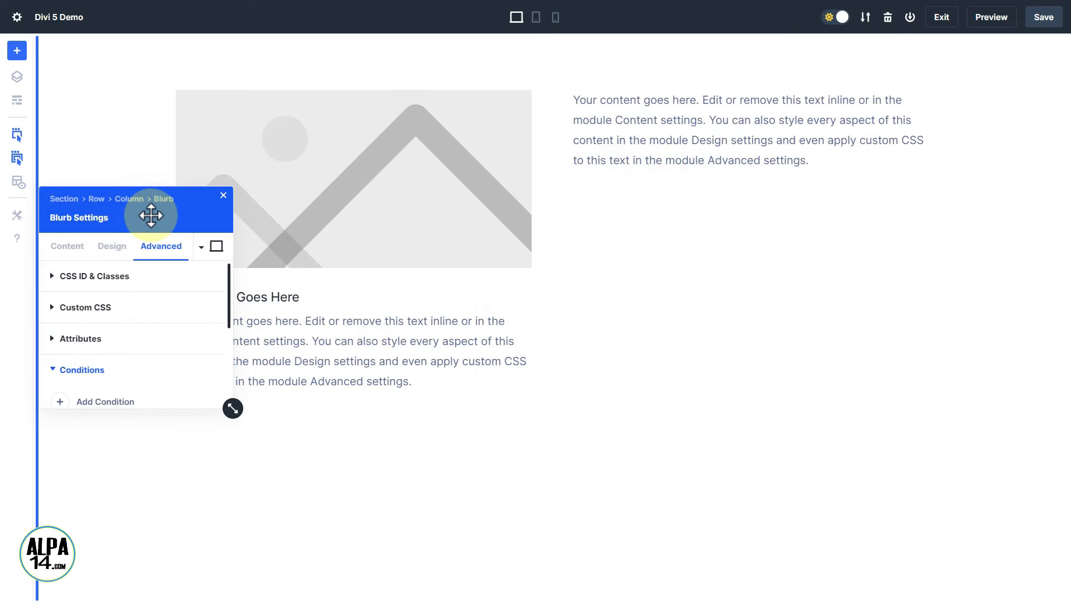
{"action": "left_click_drag", "start_coordinate": [151, 215], "coordinate": [149, 216]}
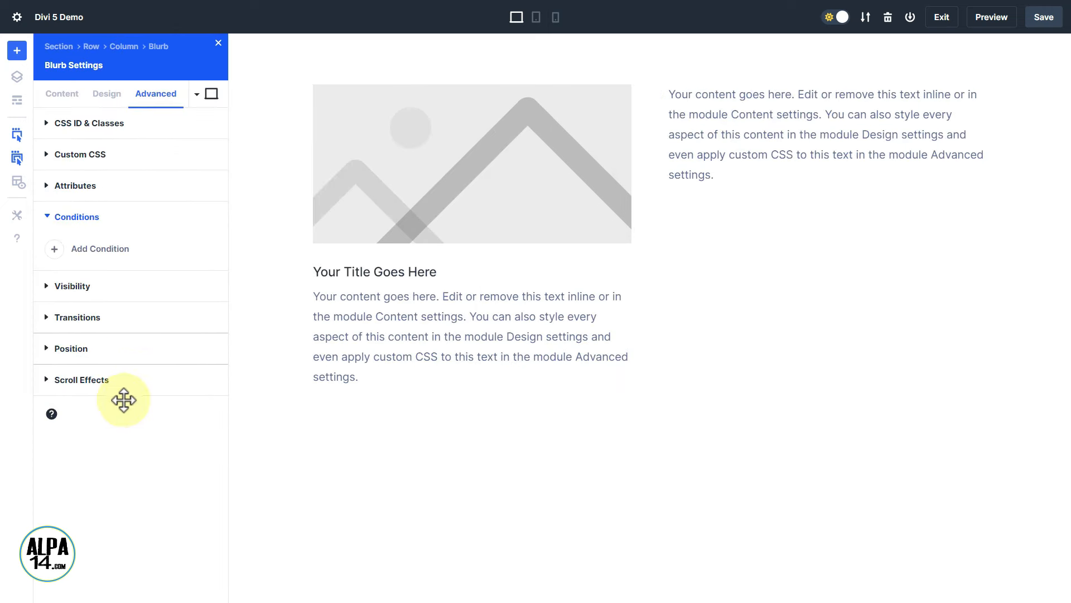
{"action": "left_click", "coordinate": [133, 67]}
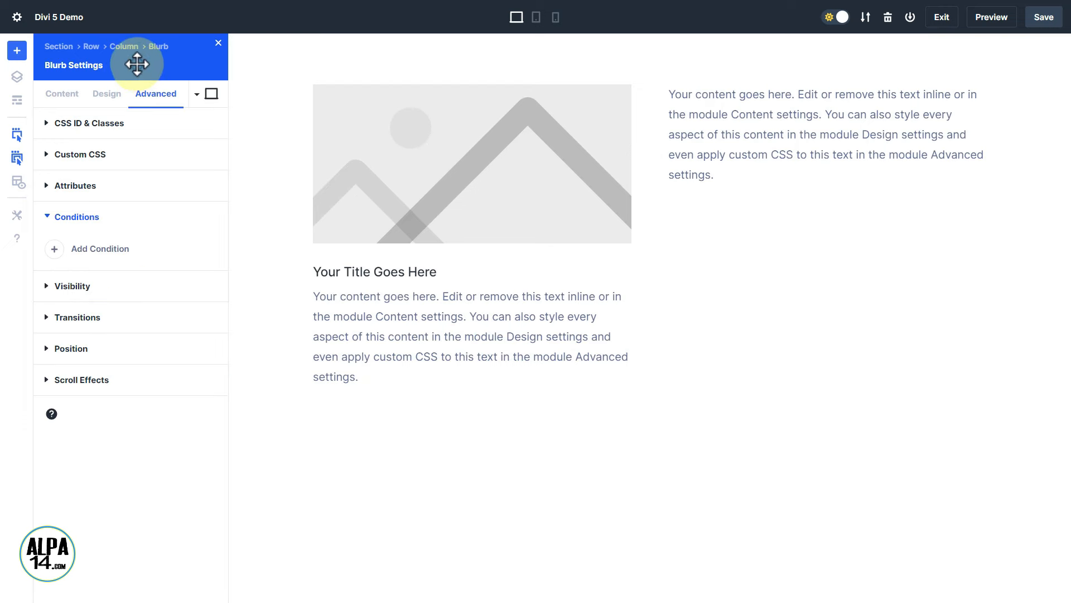
{"action": "left_click_drag", "start_coordinate": [137, 64], "coordinate": [981, 232]}
{"action": "left_click", "coordinate": [982, 103]}
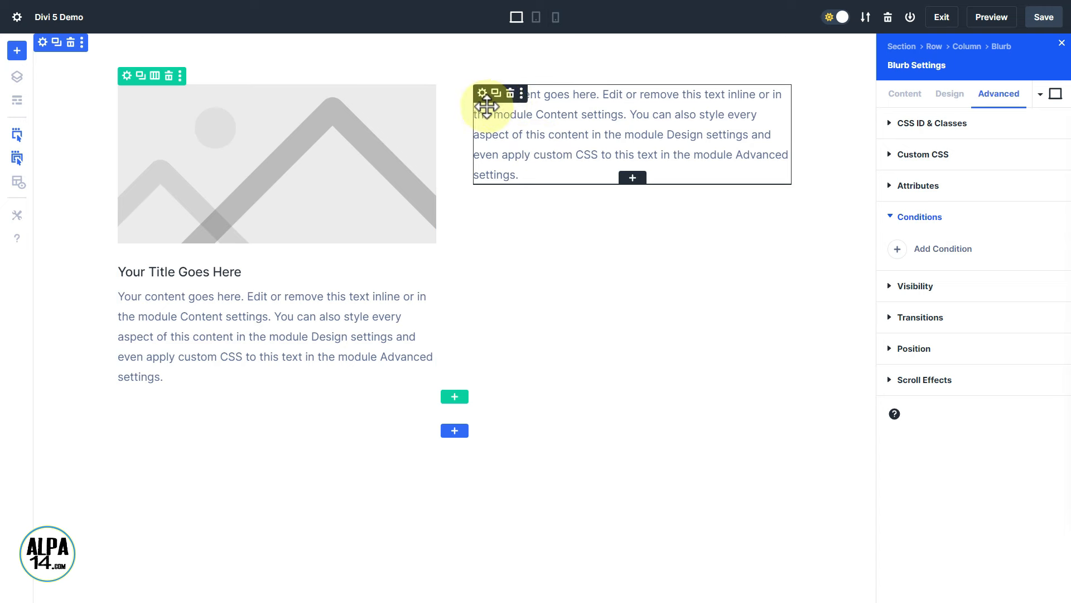
- Open the text module's settings and switch the builder interface to dark mode and back to light mode
{"action": "left_click", "coordinate": [318, 164]}
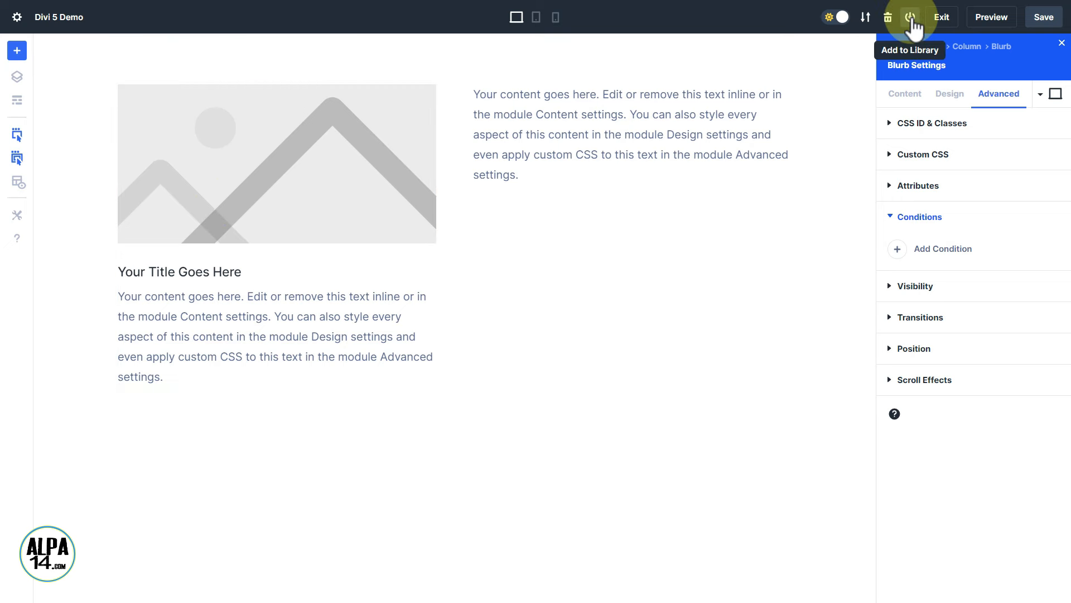
{"action": "left_click", "coordinate": [590, 128]}
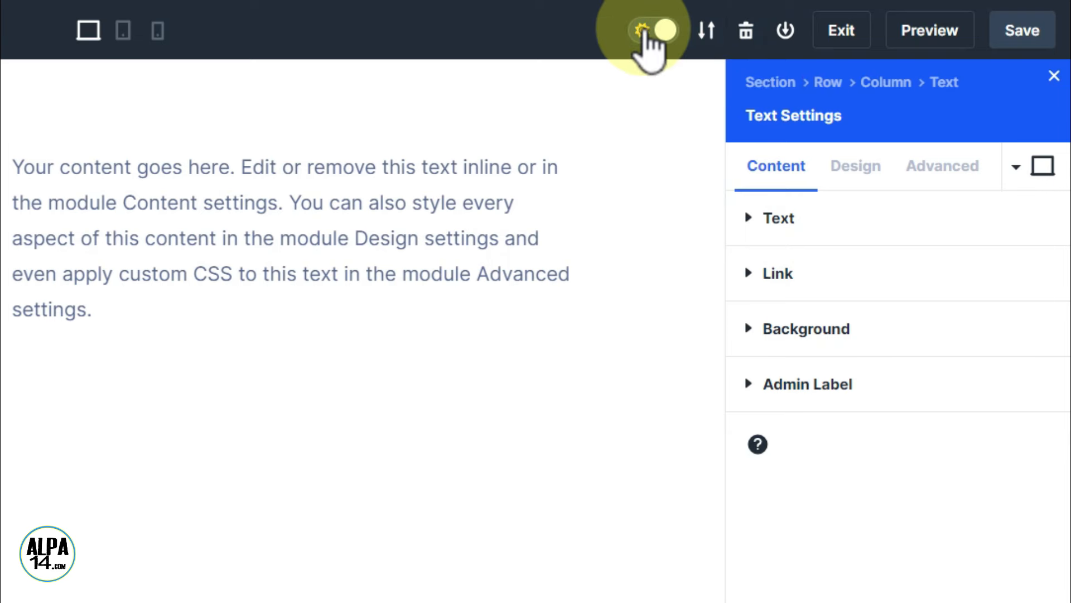
{"action": "left_click", "coordinate": [645, 33]}
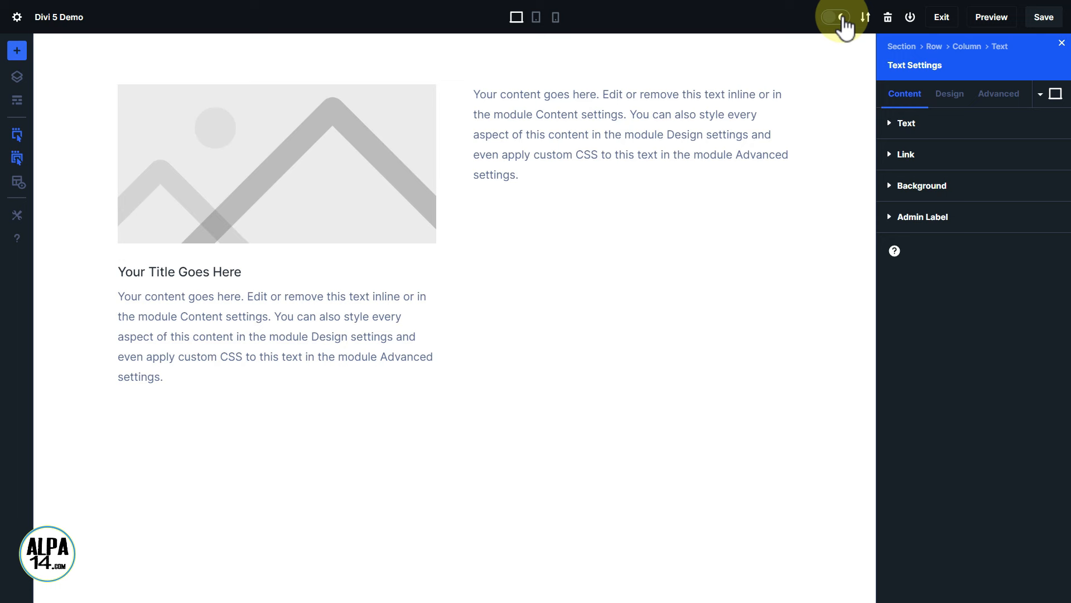
{"action": "left_click", "coordinate": [843, 19]}
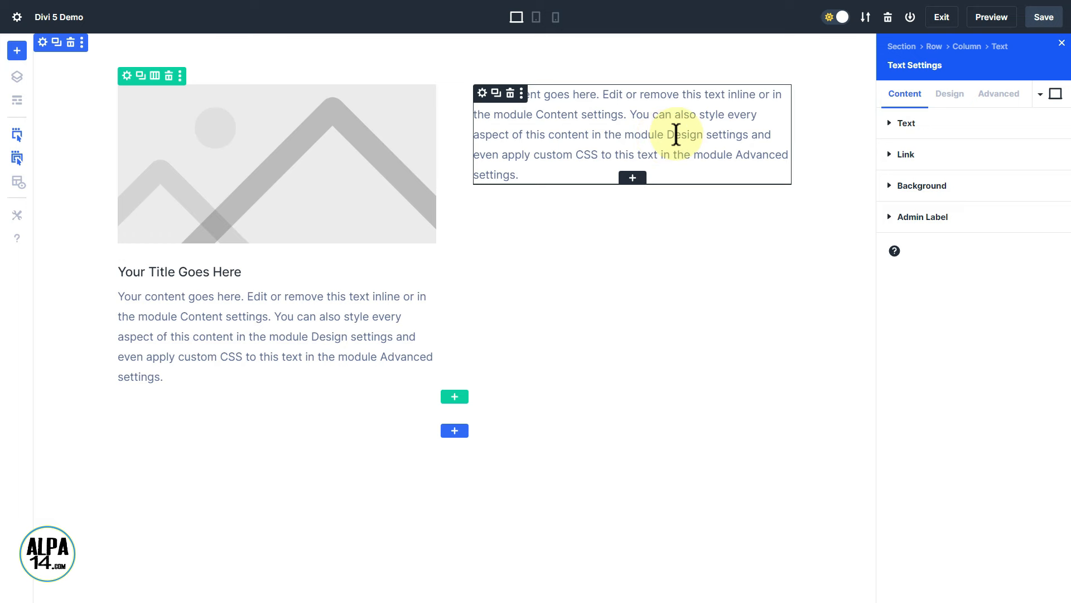
- Open the blurb module's Image & Icon design settings
{"action": "left_click", "coordinate": [341, 162]}
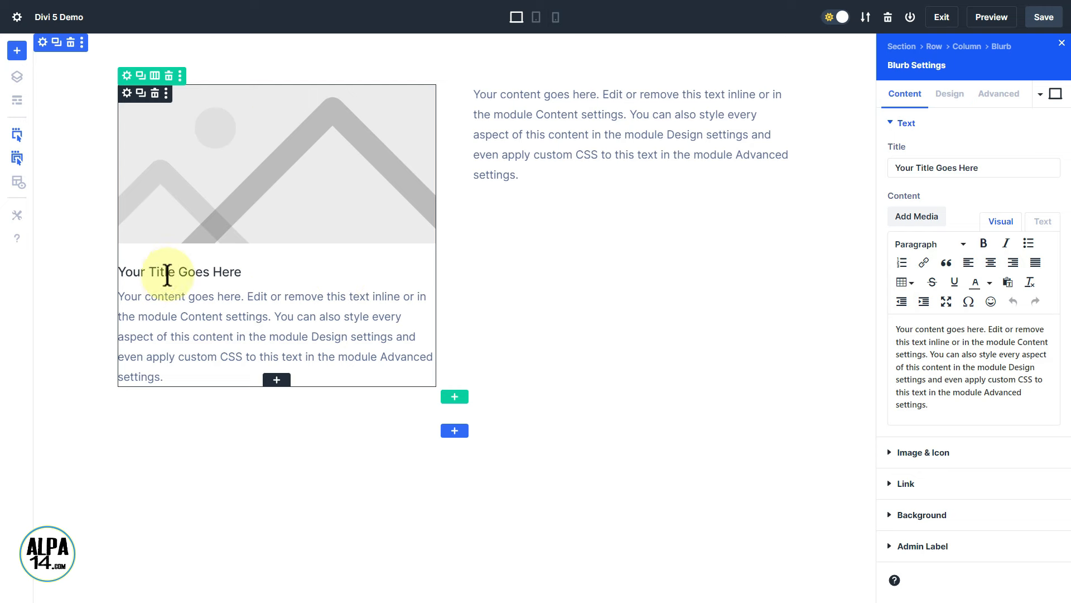
{"action": "left_click", "coordinate": [950, 94]}
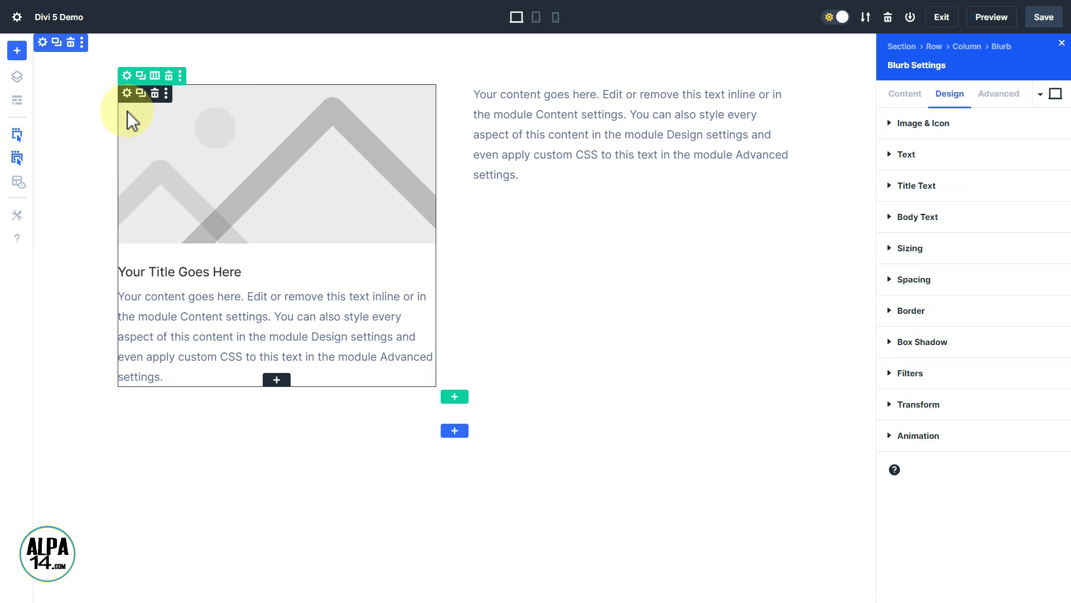
{"action": "left_click", "coordinate": [891, 123]}
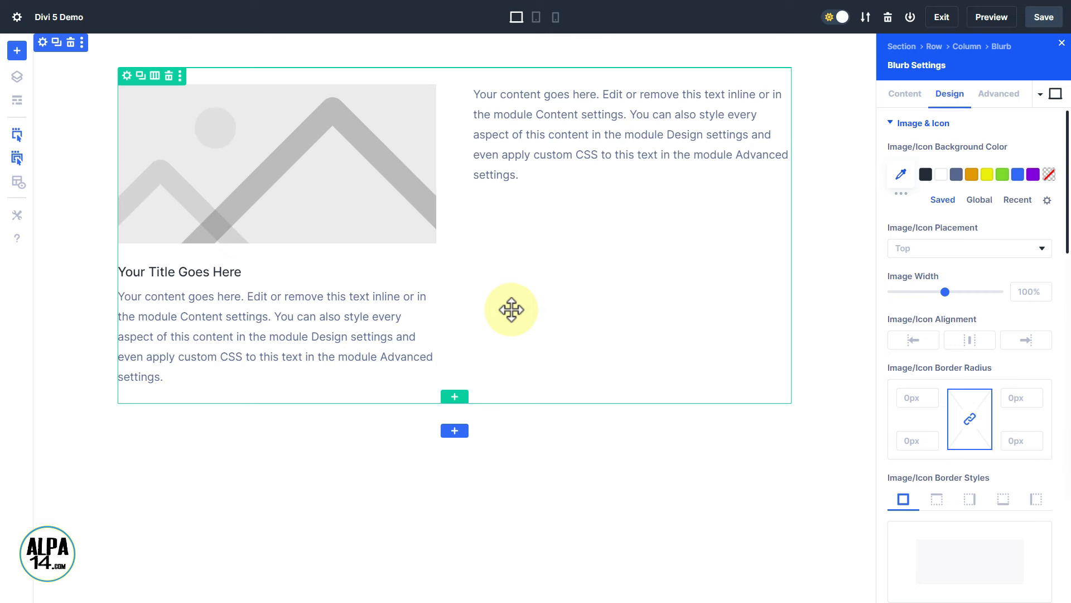
- Preview the page layout at tablet and phone sizes, returning to the desktop view
{"action": "left_click", "coordinate": [536, 19]}
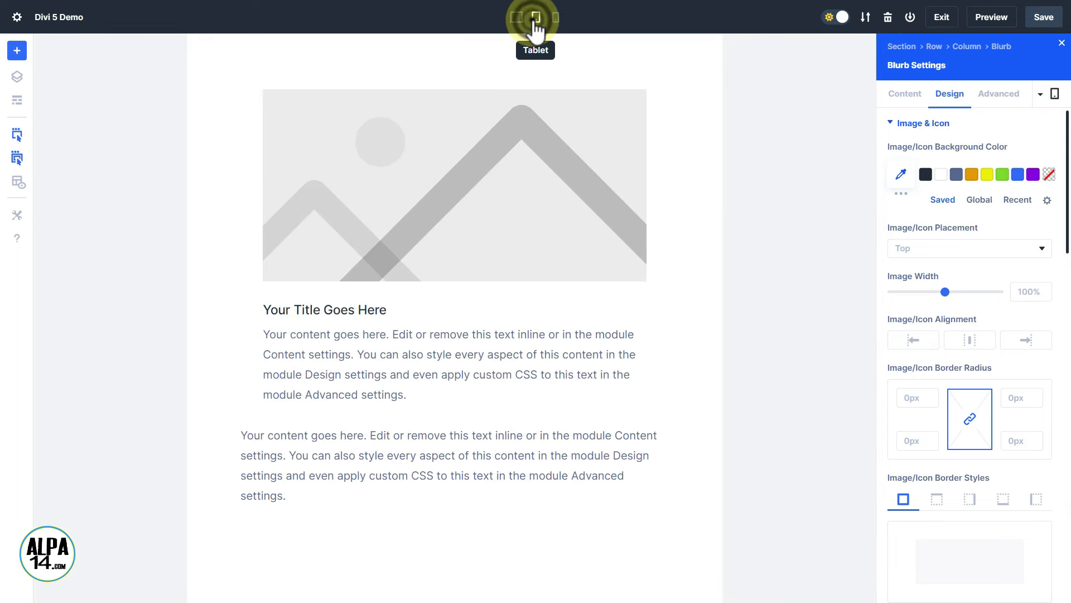
{"action": "left_click", "coordinate": [556, 19]}
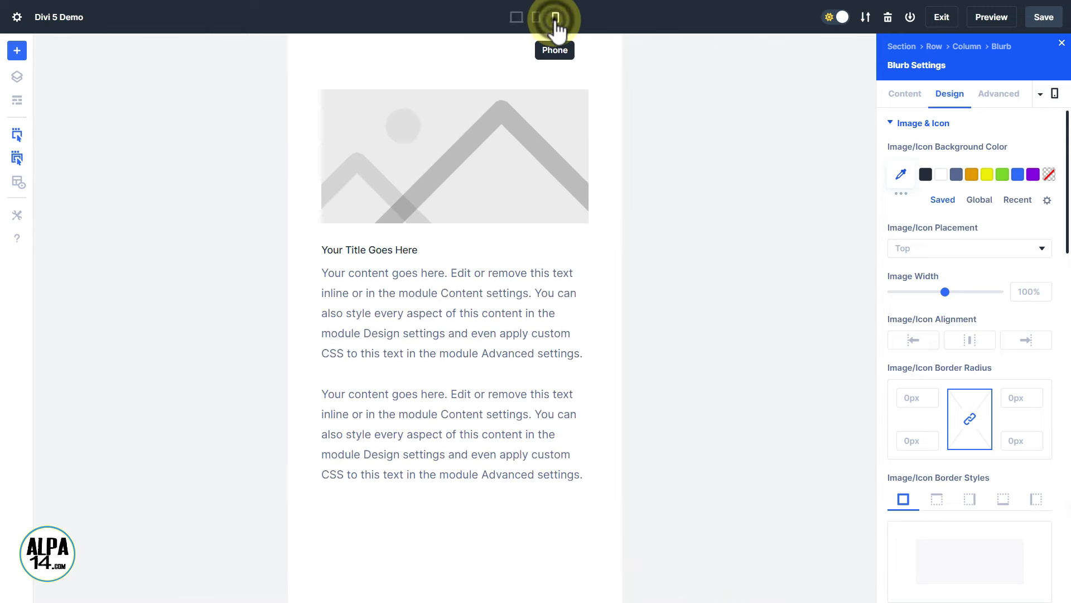
{"action": "left_click", "coordinate": [518, 20]}
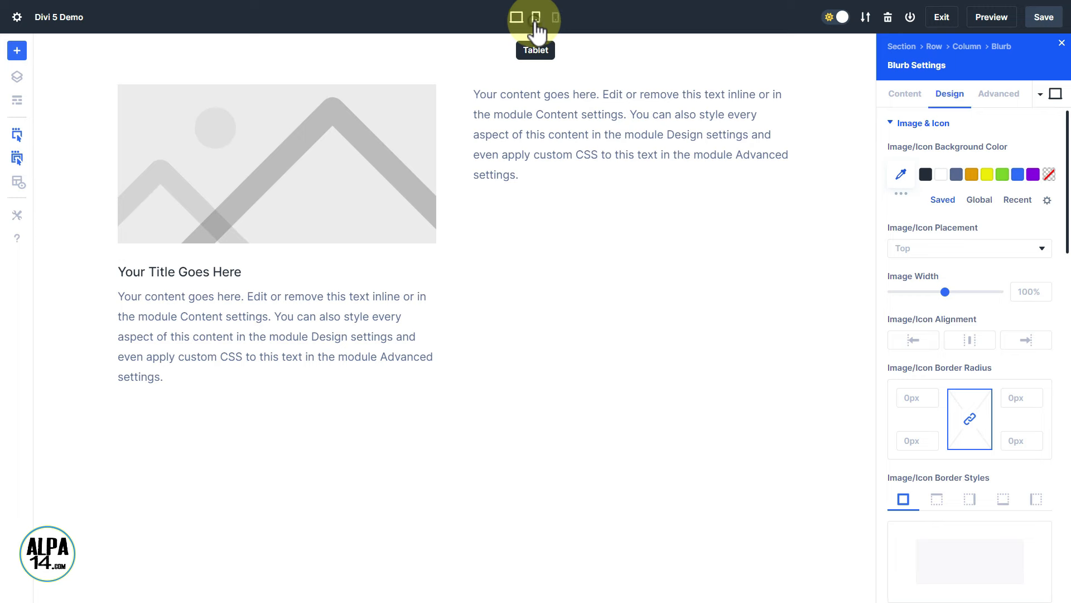
{"action": "left_click", "coordinate": [536, 20]}
{"action": "left_click", "coordinate": [556, 19]}
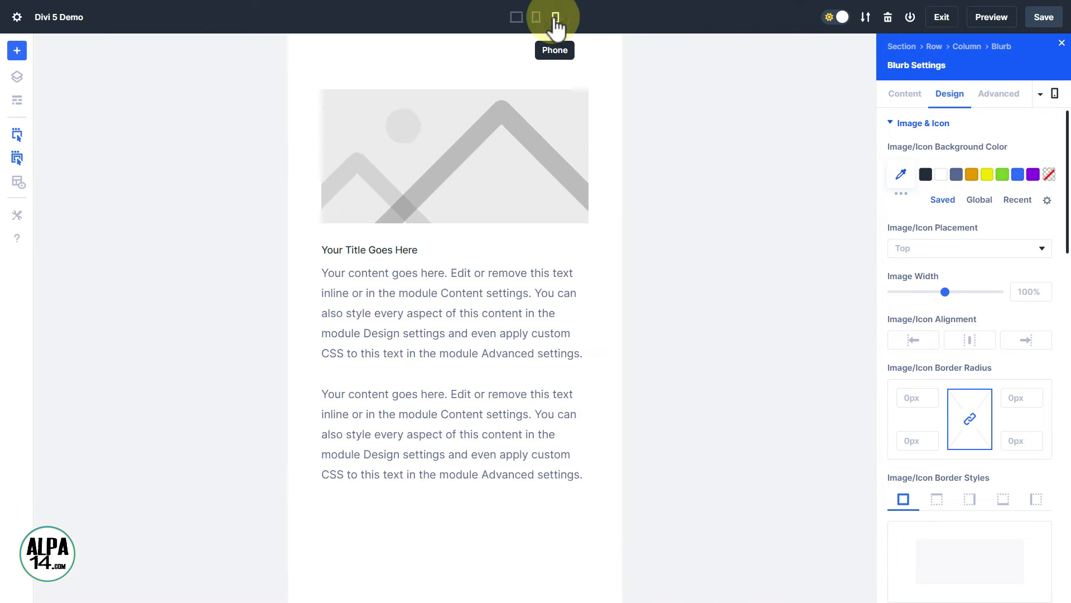
{"action": "left_click", "coordinate": [516, 19]}
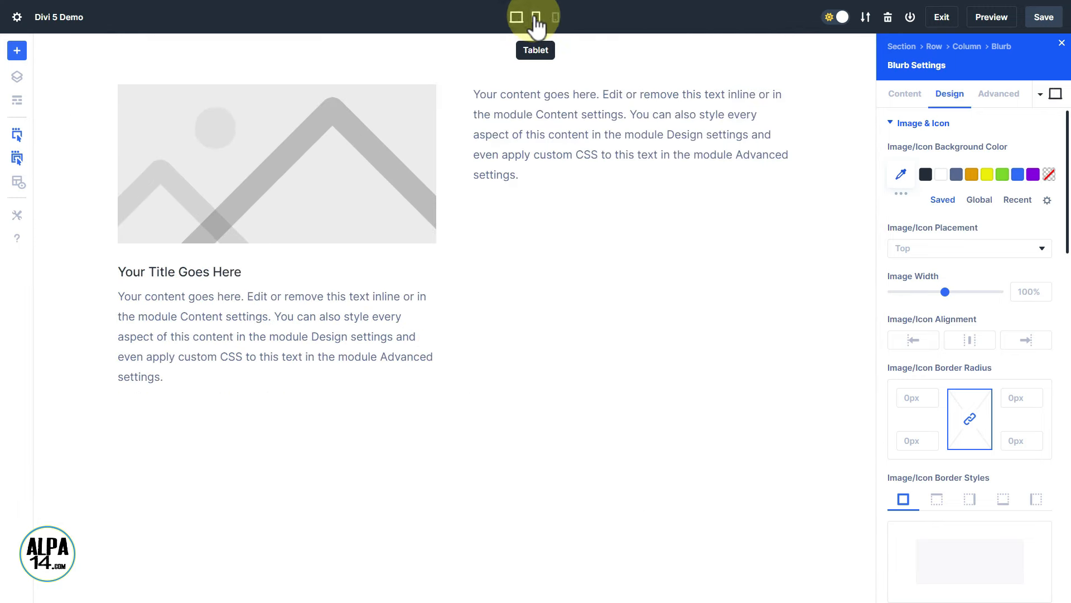
- Cycle the canvas through the tablet and phone views once more and finish on the desktop view
{"action": "left_click", "coordinate": [536, 18]}
{"action": "left_click", "coordinate": [556, 18]}
{"action": "left_click", "coordinate": [536, 19]}
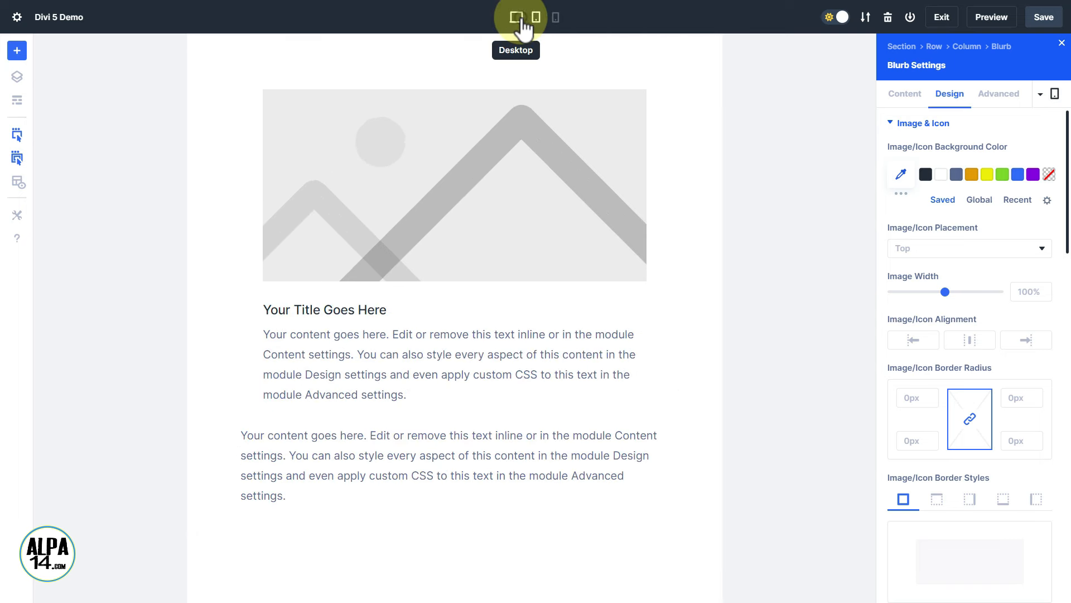
{"action": "left_click", "coordinate": [516, 19]}
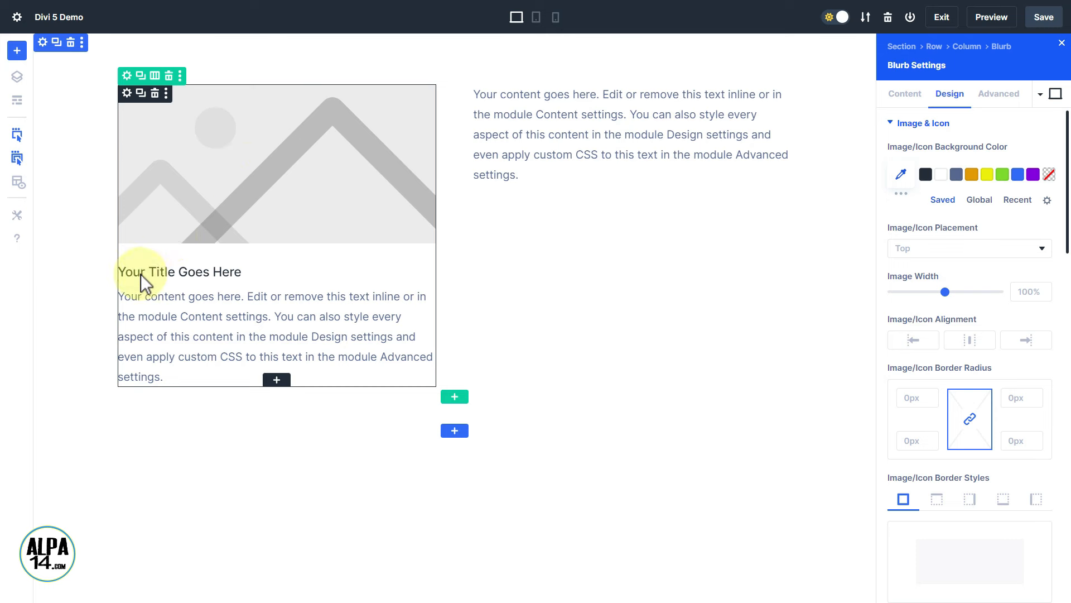
- In the phone view, set the blurb's Title Text Size to 31px in its Title Text design settings
{"action": "left_click", "coordinate": [895, 123]}
{"action": "left_click", "coordinate": [896, 185]}
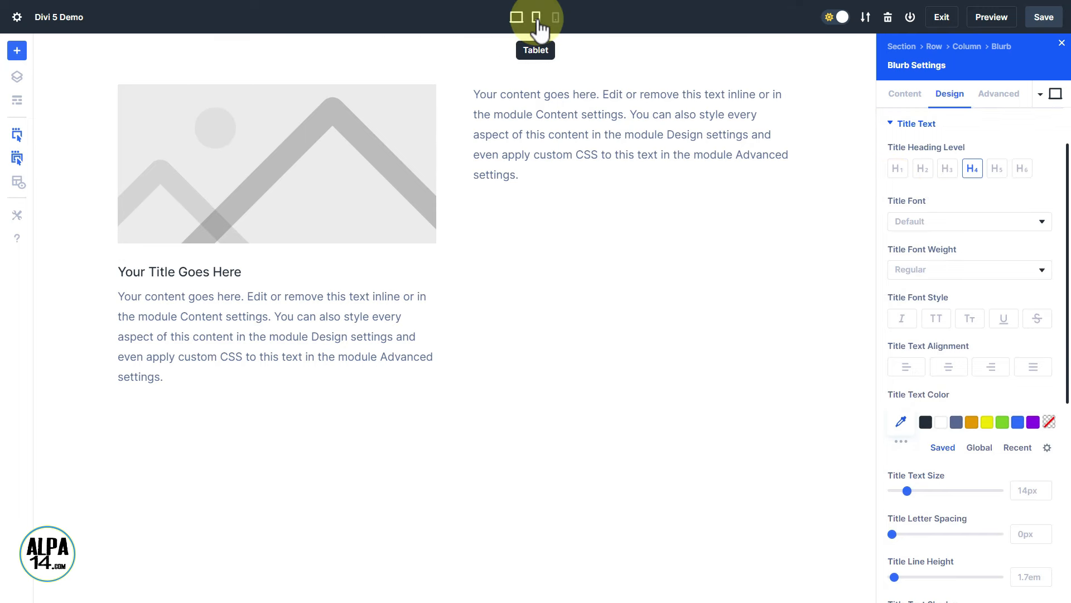
{"action": "left_click", "coordinate": [556, 17]}
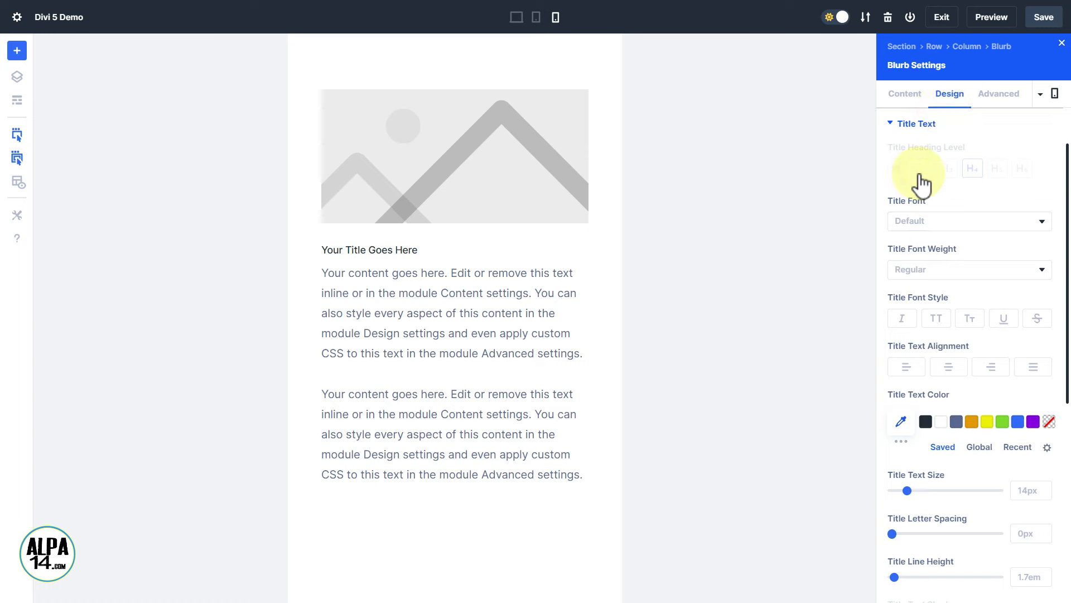
{"action": "scroll", "coordinate": [948, 262], "scroll_direction": "down", "scroll_amount": 1}
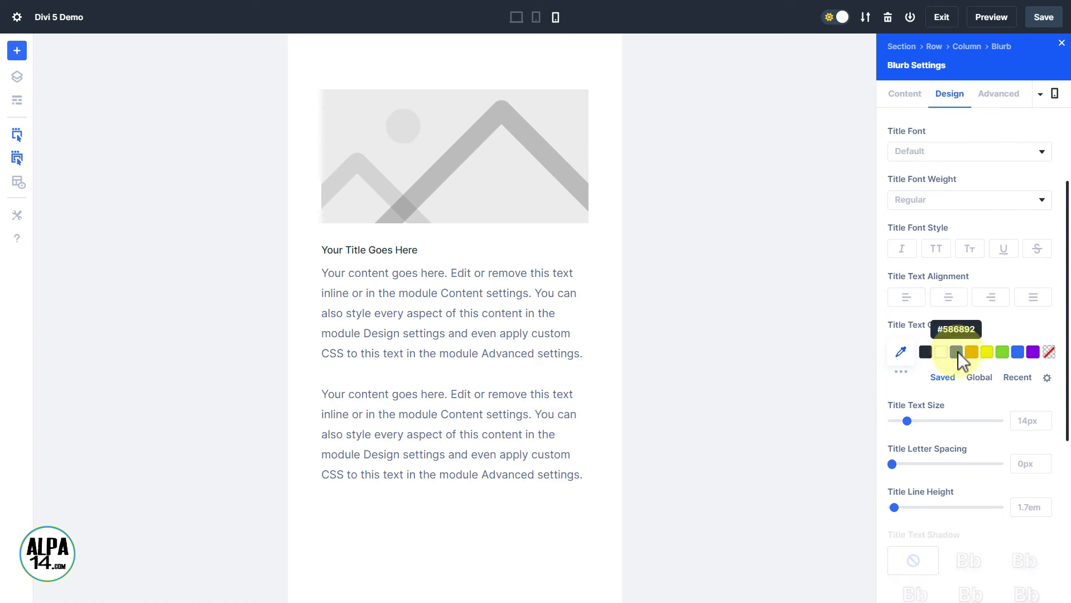
{"action": "left_click_drag", "start_coordinate": [907, 422], "coordinate": [925, 421]}
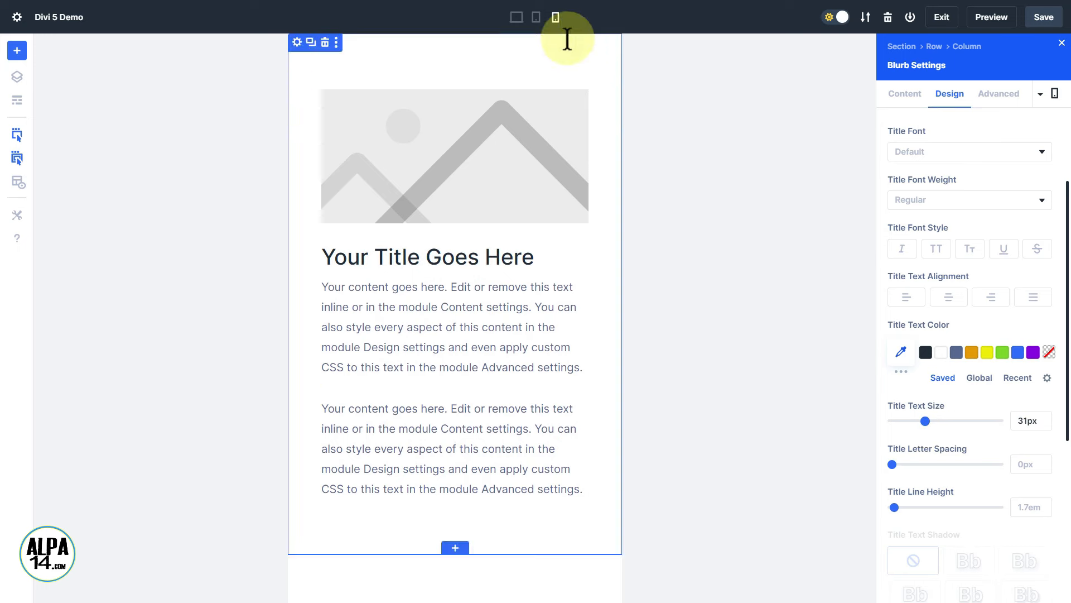
- Compare the blurb title's size across the tablet, desktop and phone views, returning to the desktop view
{"action": "left_click", "coordinate": [534, 21]}
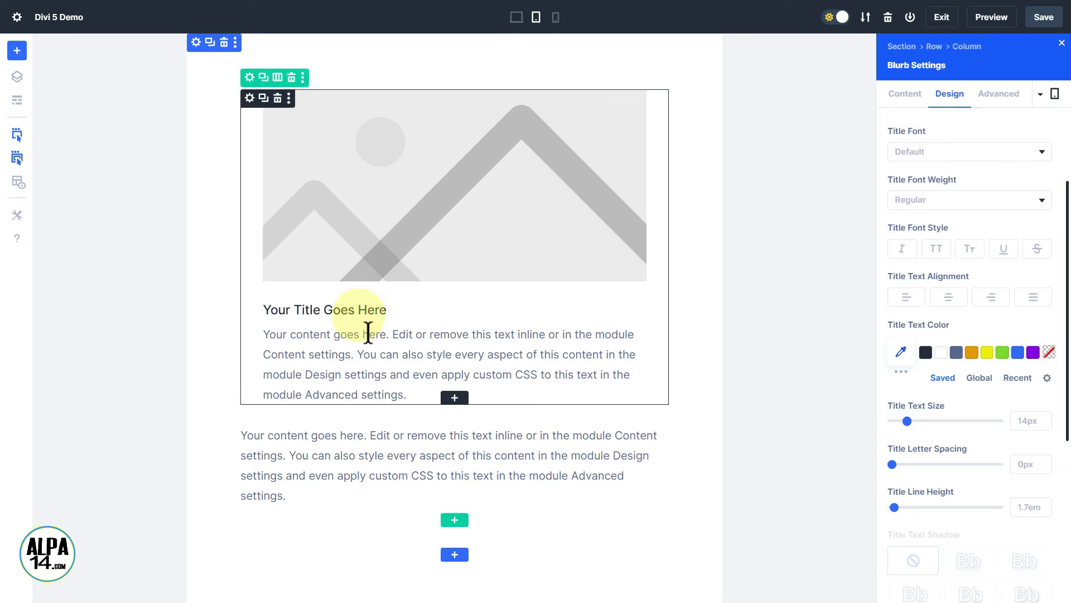
{"action": "left_click", "coordinate": [518, 20]}
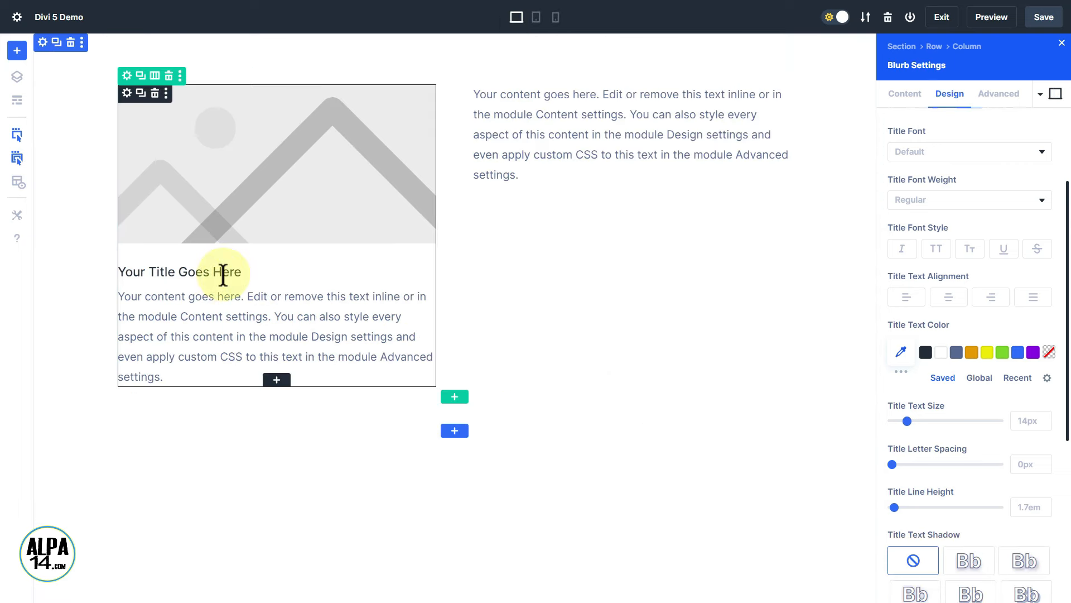
{"action": "left_click", "coordinate": [556, 18]}
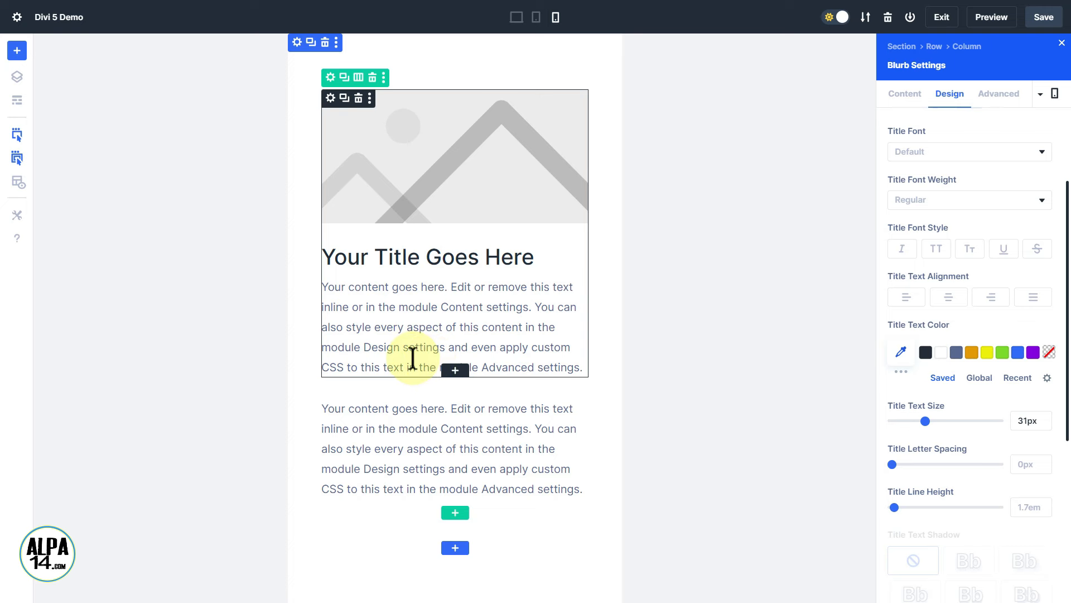
{"action": "left_click", "coordinate": [516, 17]}
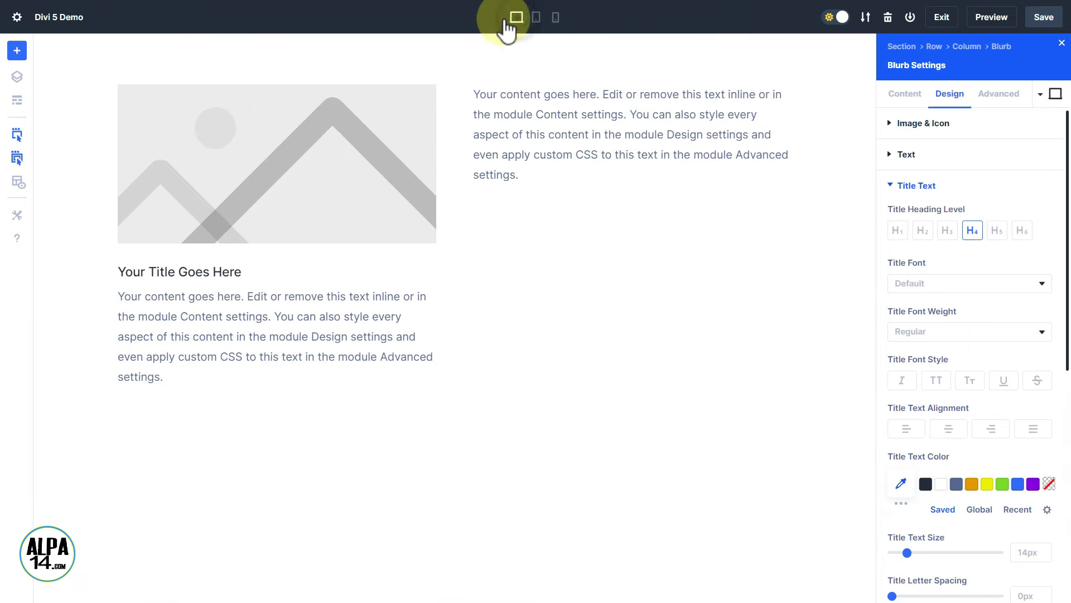
- Open the page settings and browse the premade layout packs in the layout library
{"action": "left_click", "coordinate": [16, 18]}
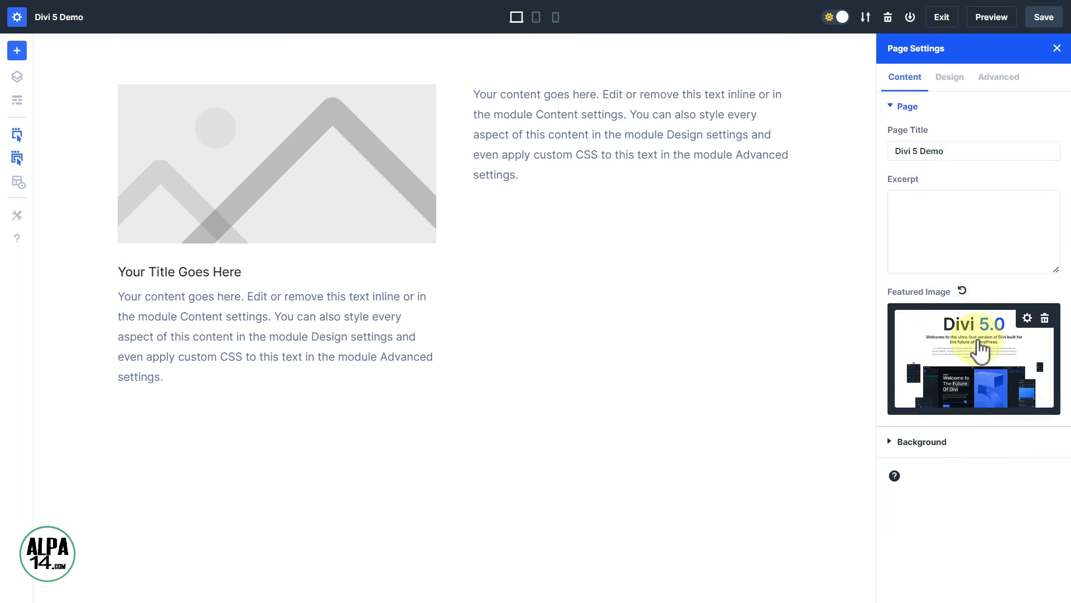
{"action": "left_click", "coordinate": [17, 50]}
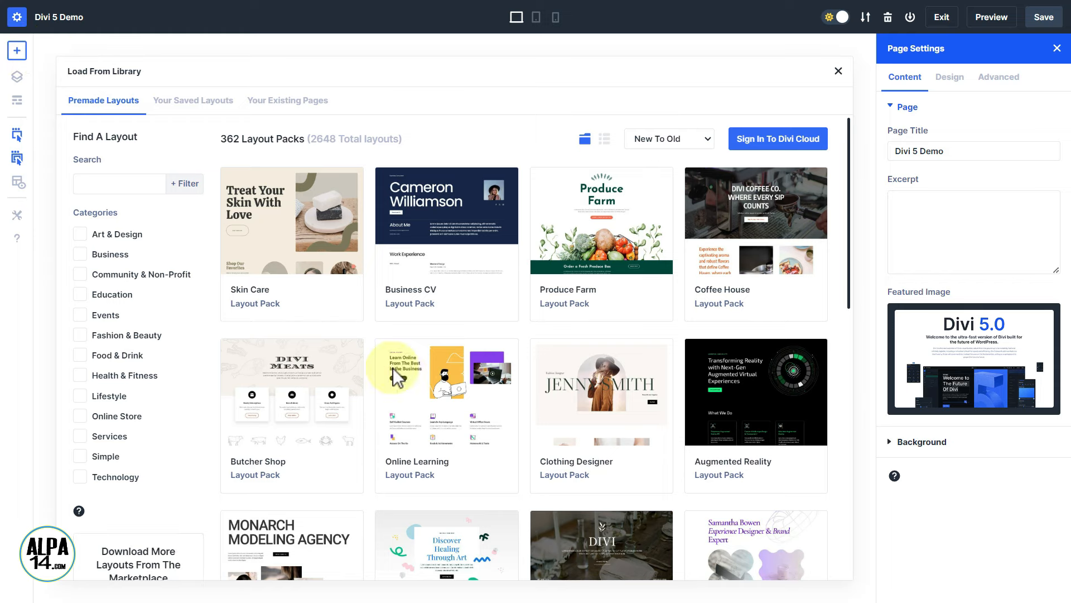
{"action": "scroll", "coordinate": [393, 367], "scroll_direction": "down", "scroll_amount": 3}
{"action": "scroll", "coordinate": [500, 406], "scroll_direction": "up", "scroll_amount": 3}
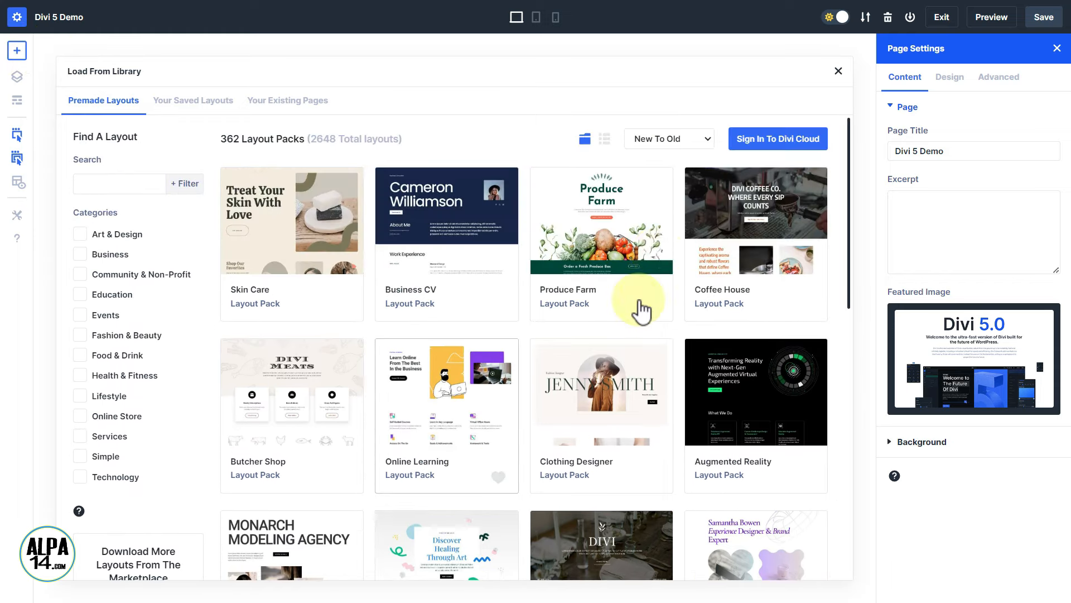
- Examine the Home layout in the Business CV layout pack and close the library without using it
{"action": "left_click", "coordinate": [426, 233]}
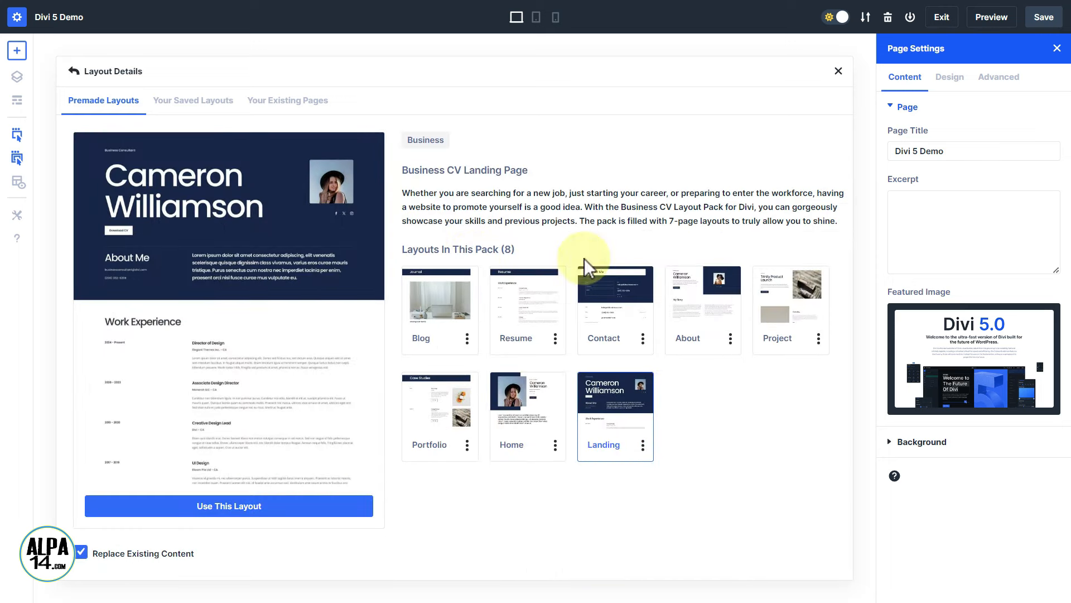
{"action": "left_click", "coordinate": [524, 433]}
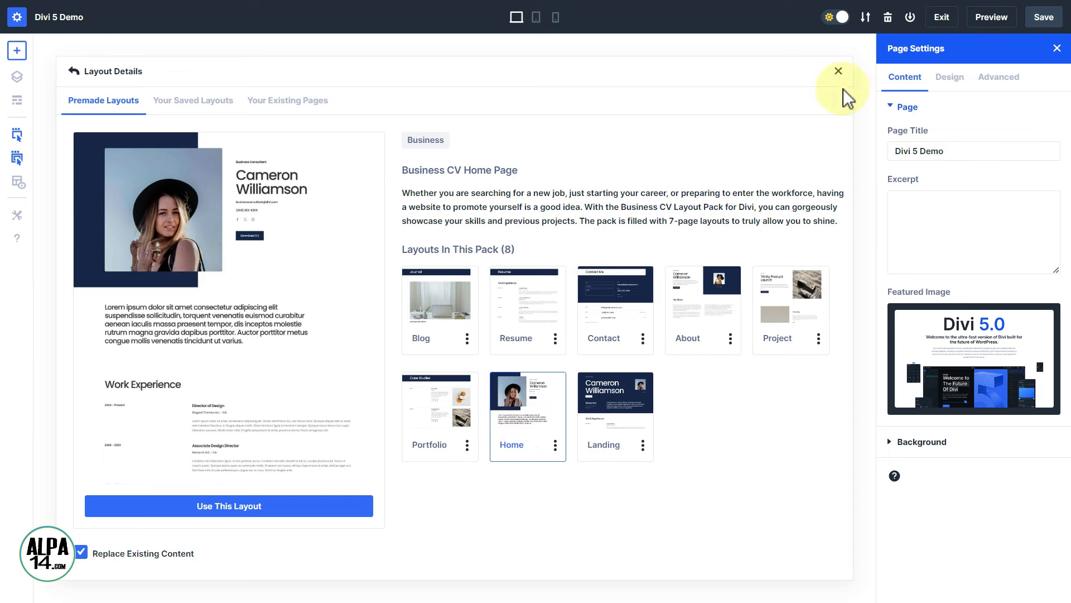
{"action": "left_click", "coordinate": [839, 71]}
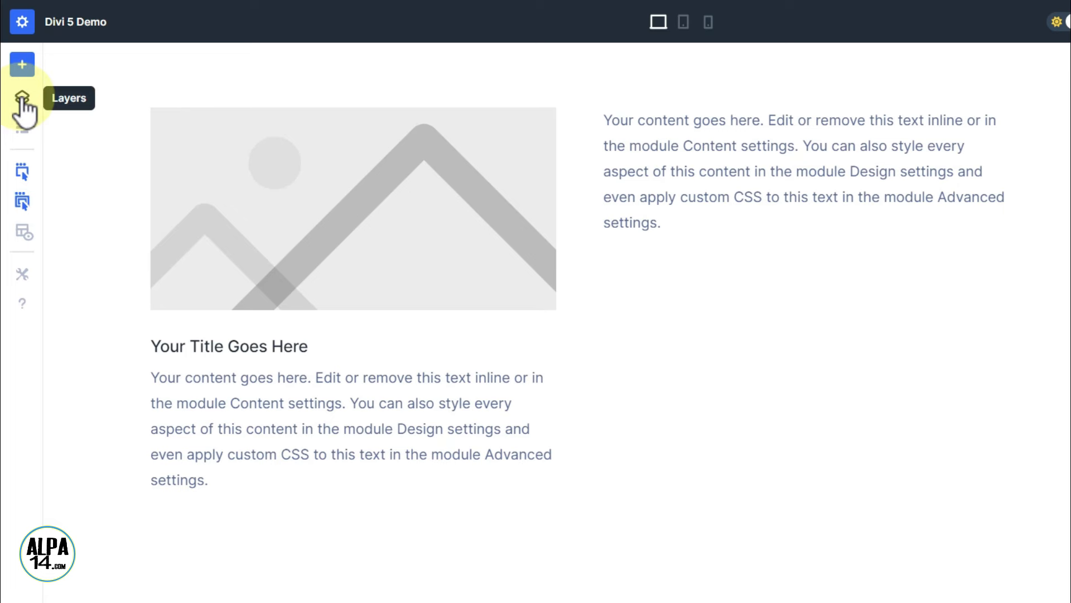
- Show the Layers panel, select the blurb, text, column and row elements in turn, finish on the Text module, and hide the panel
{"action": "left_click", "coordinate": [21, 100]}
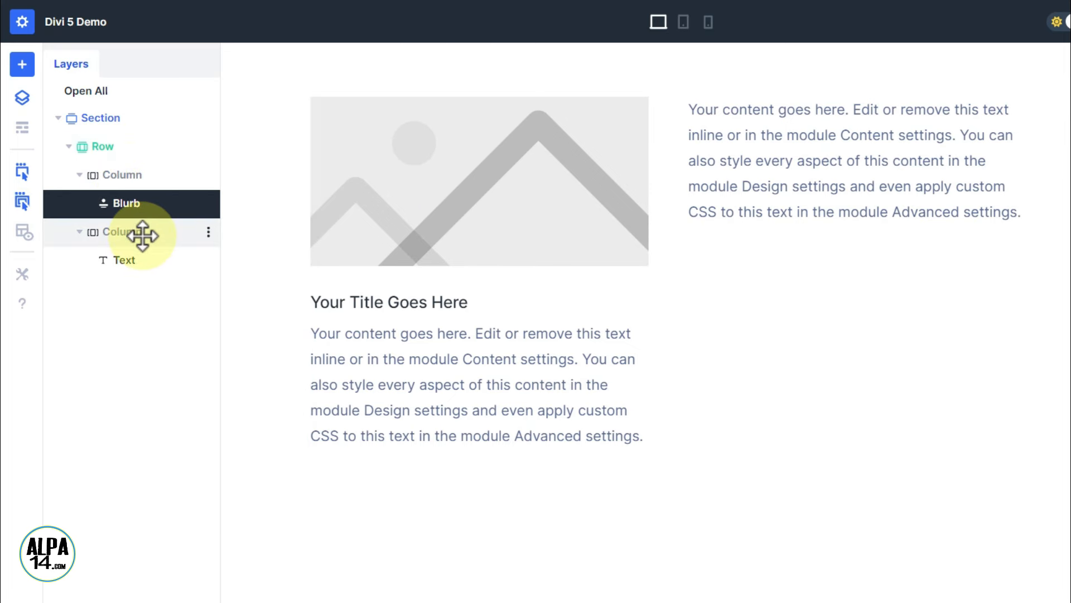
{"action": "left_click", "coordinate": [123, 260]}
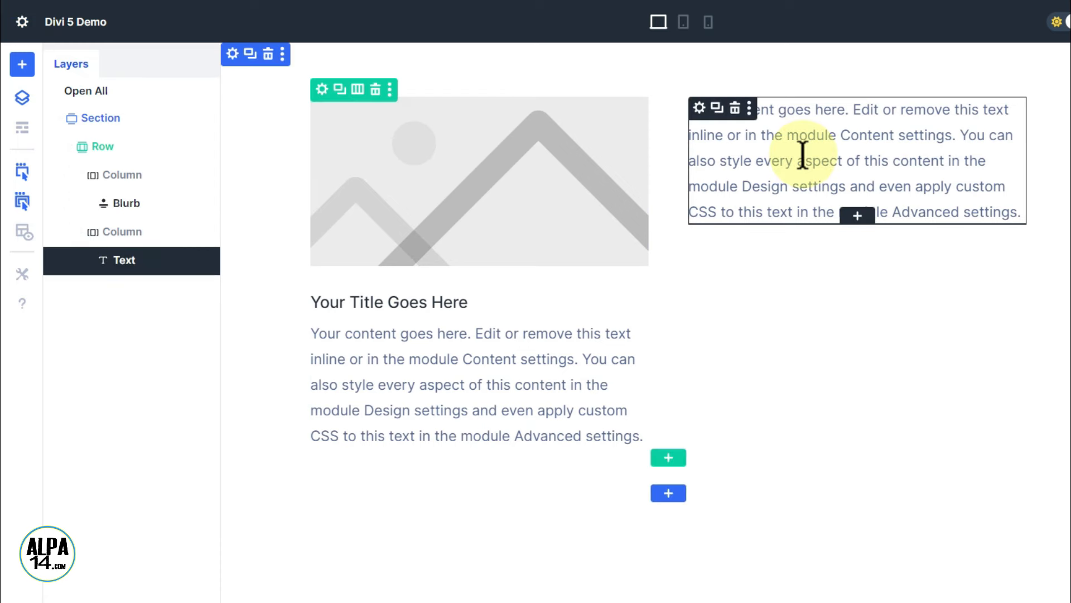
{"action": "left_click", "coordinate": [111, 234]}
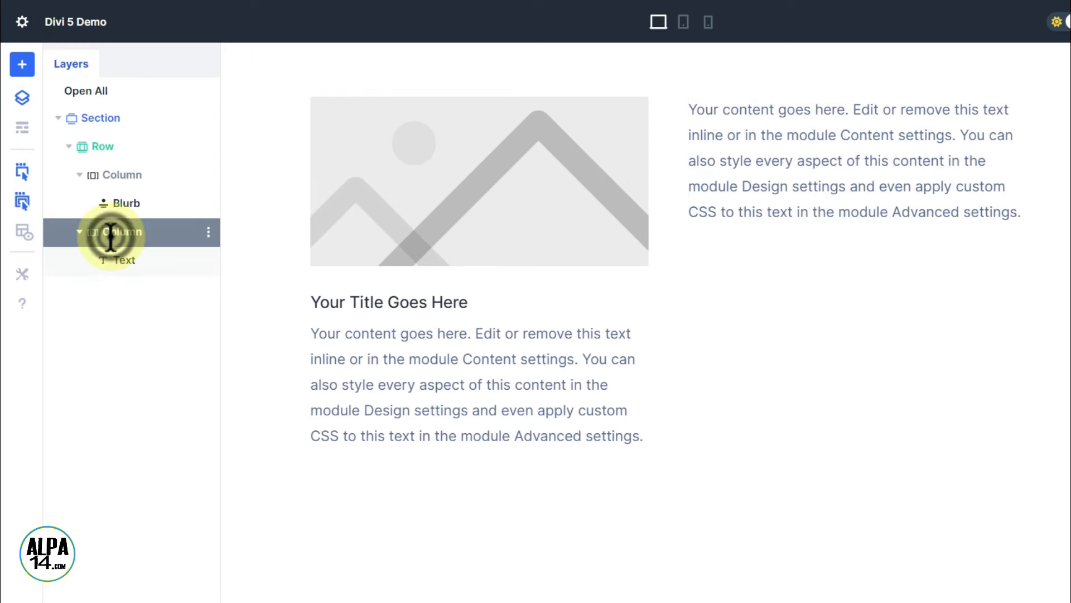
{"action": "left_click", "coordinate": [109, 267]}
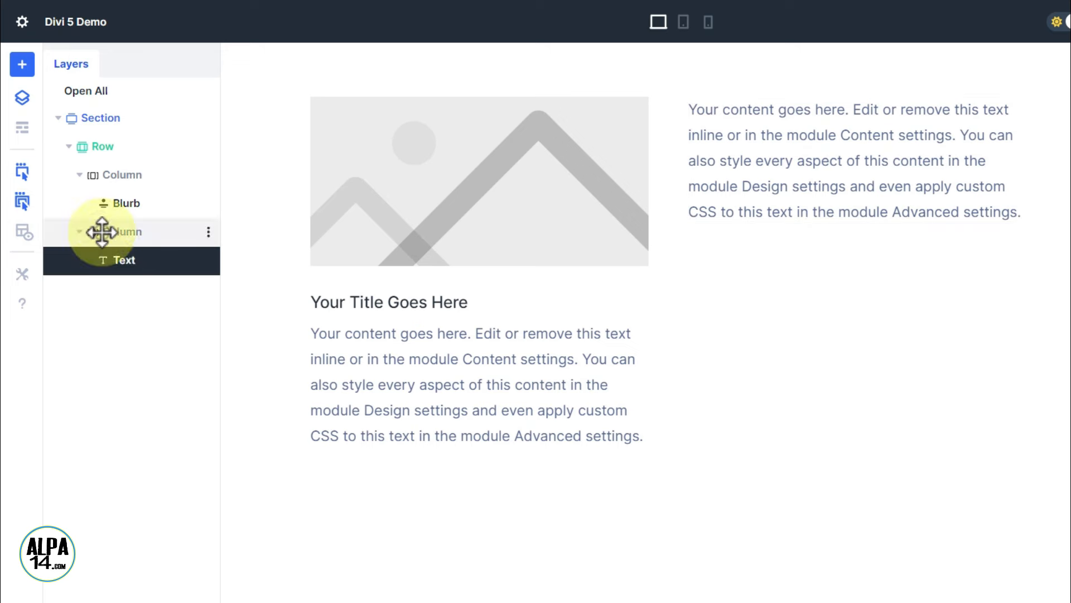
{"action": "left_click", "coordinate": [123, 207]}
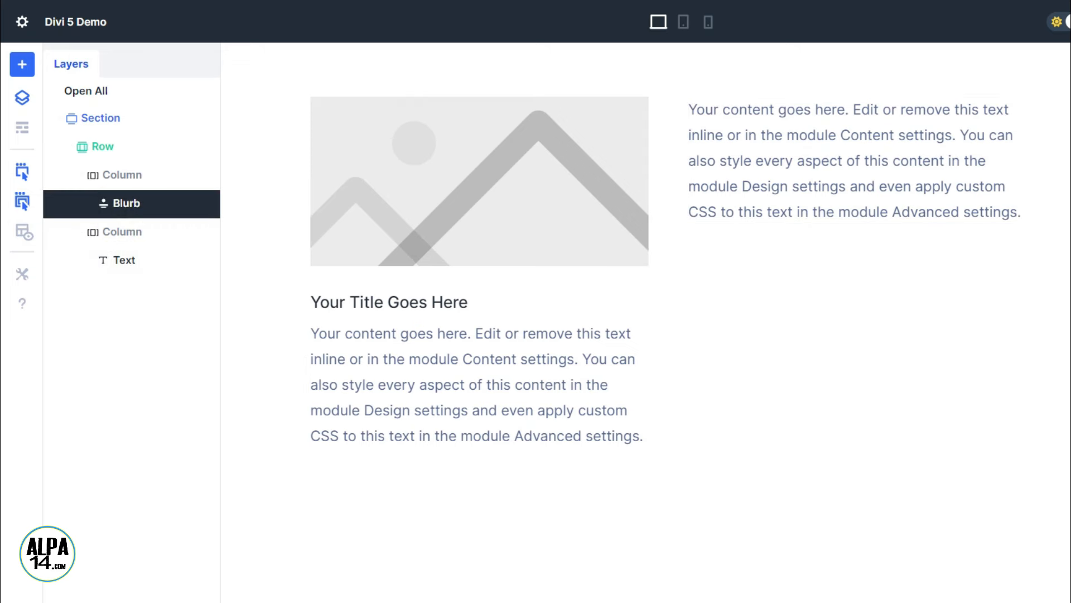
{"action": "left_click", "coordinate": [116, 174]}
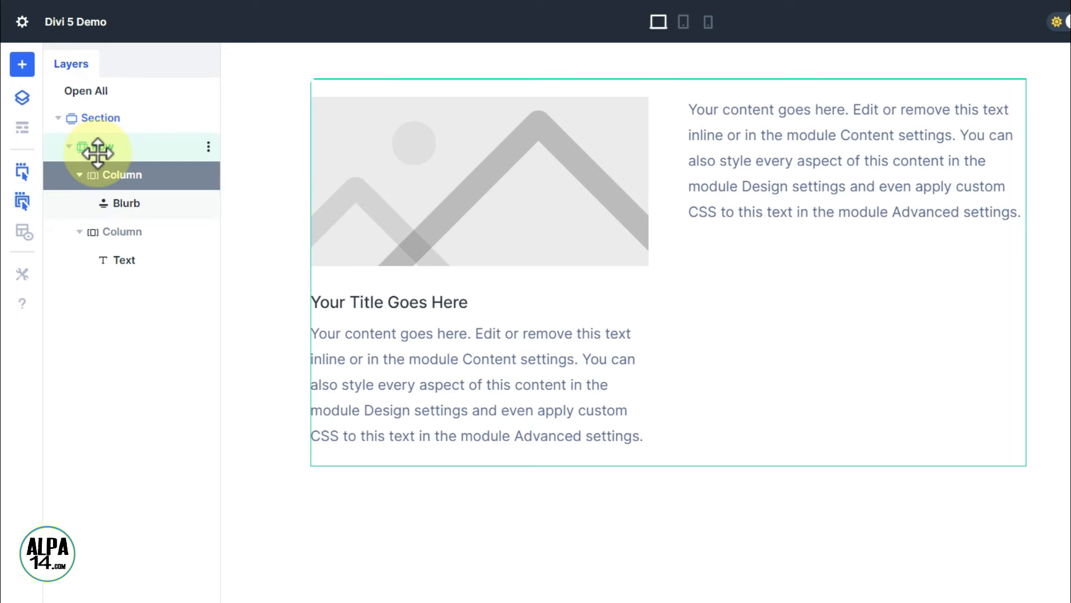
{"action": "left_click", "coordinate": [98, 148]}
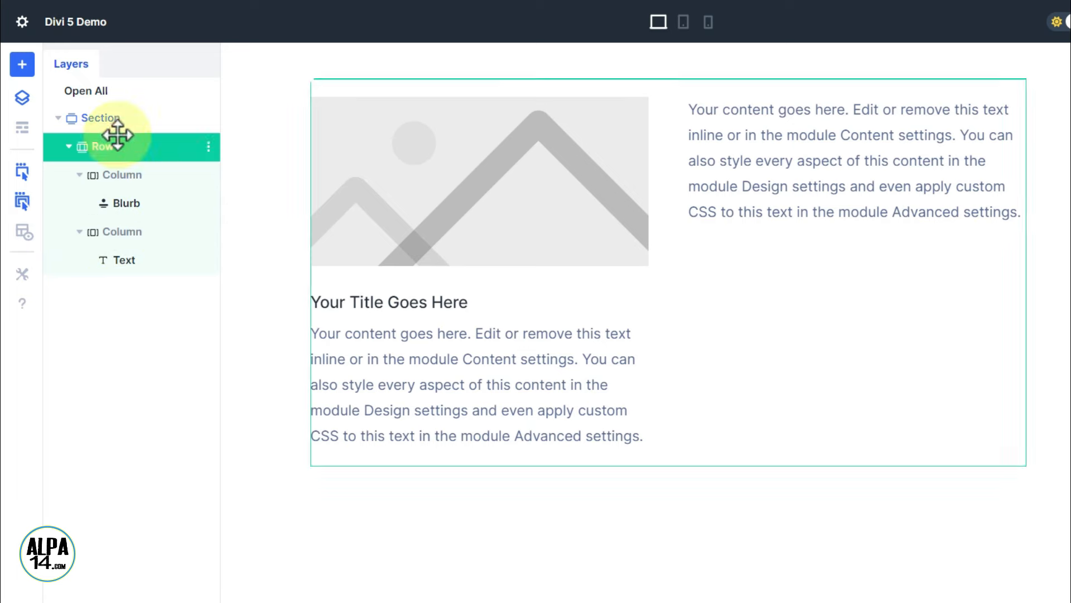
{"action": "left_click", "coordinate": [129, 258]}
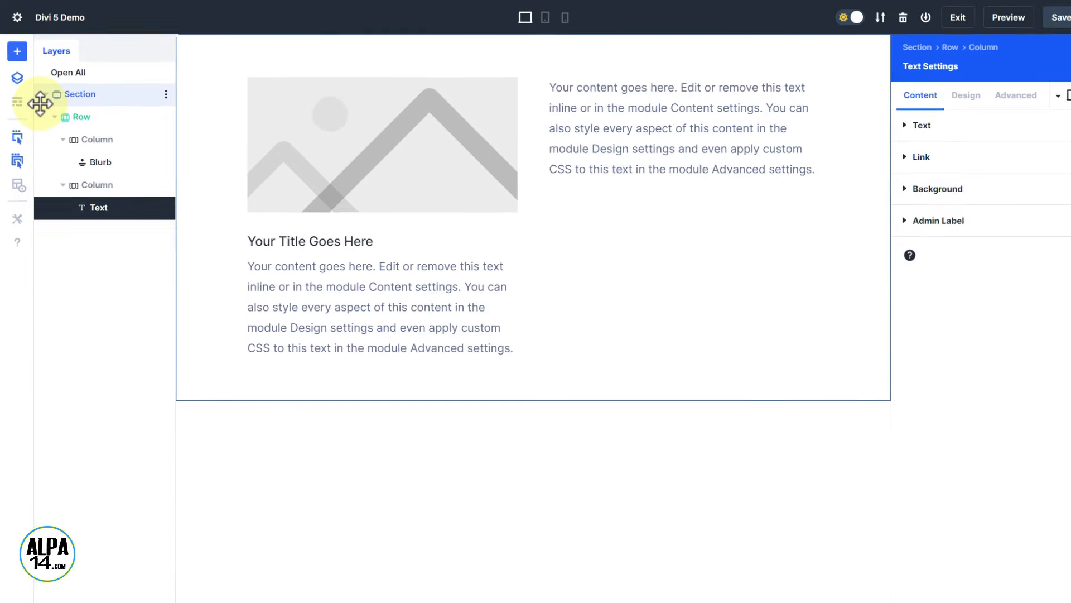
{"action": "left_click", "coordinate": [17, 77]}
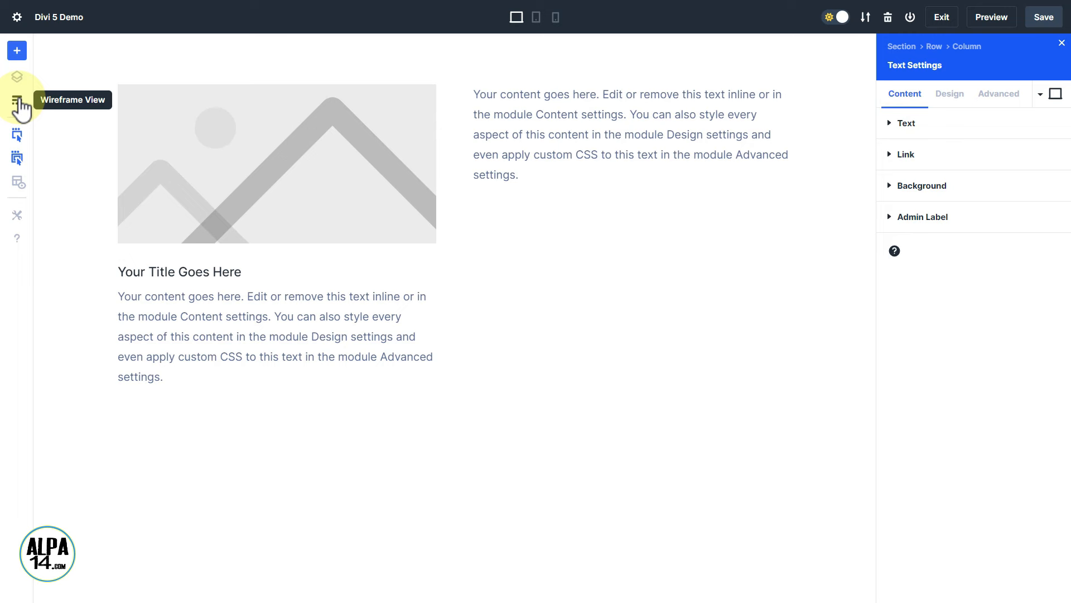
- Switch the canvas to wireframe view and back, and turn the outlines of all page elements on and off
{"action": "left_click", "coordinate": [19, 101]}
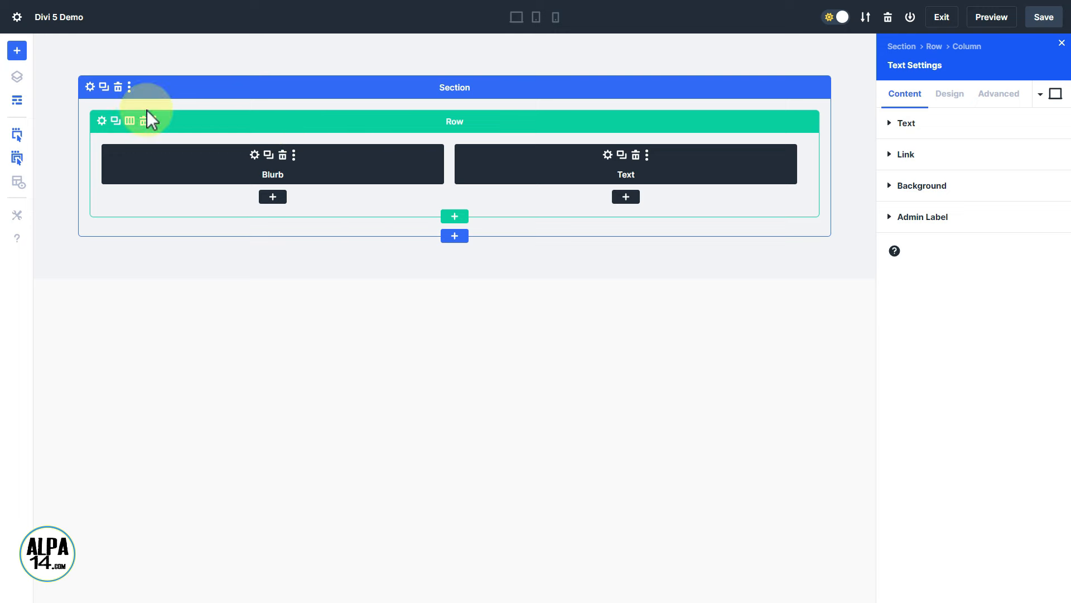
{"action": "left_click", "coordinate": [22, 137]}
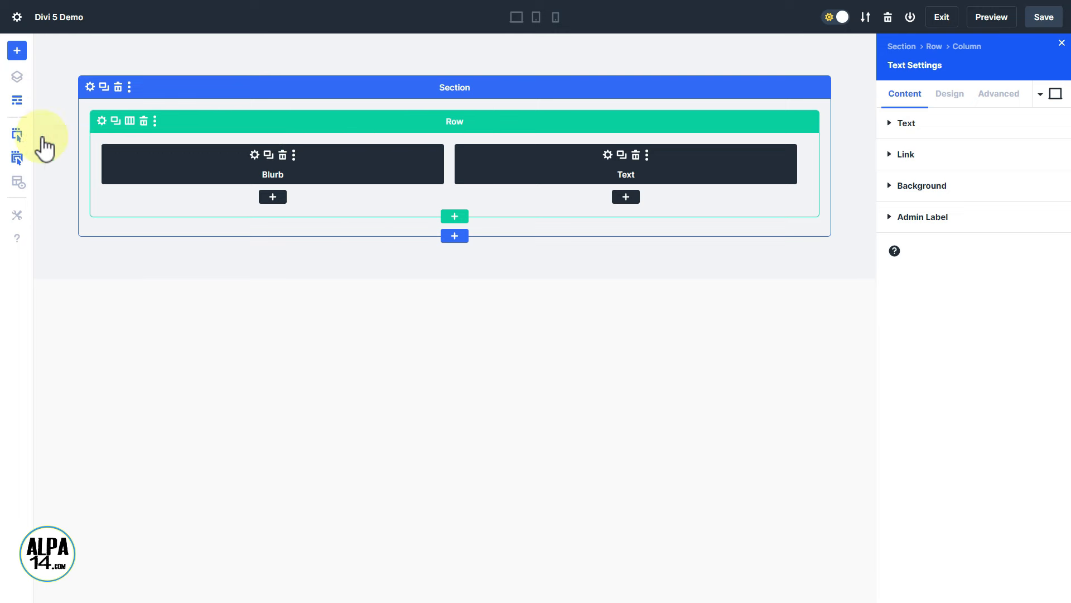
{"action": "left_click", "coordinate": [18, 105]}
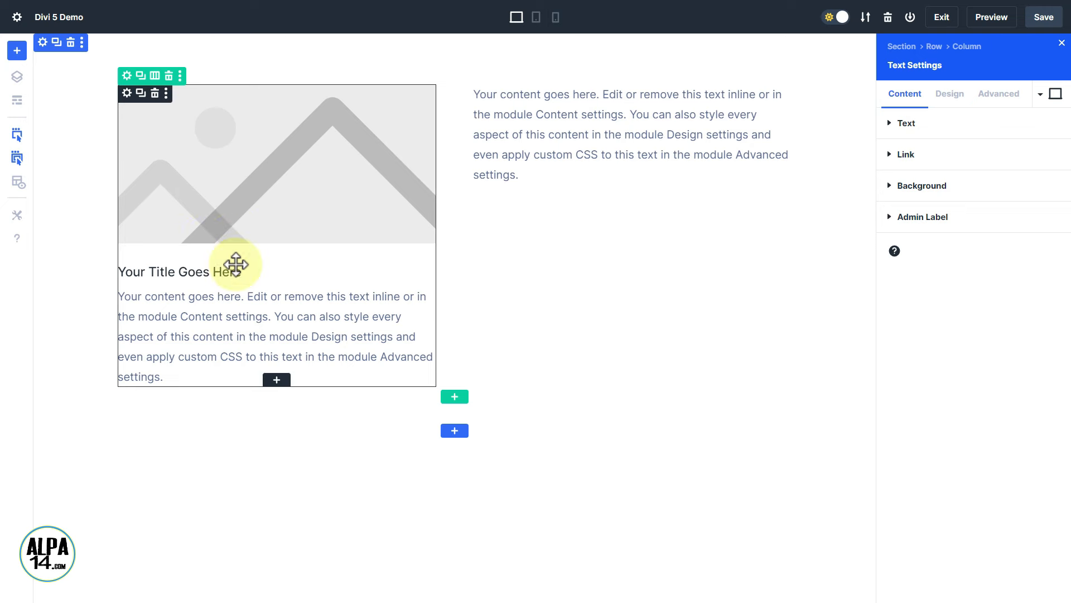
{"action": "left_click", "coordinate": [18, 185]}
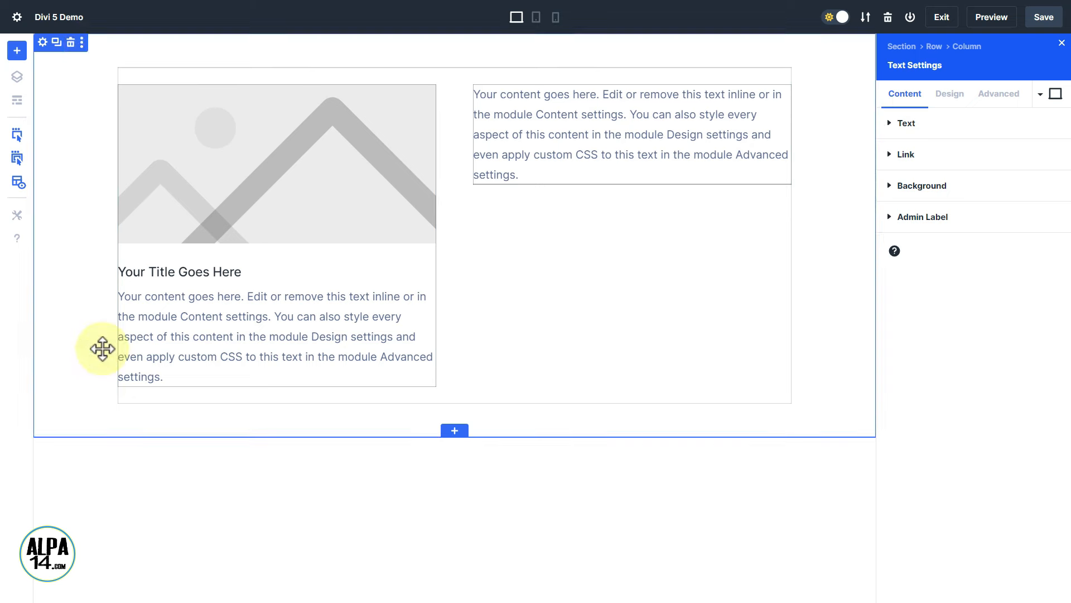
{"action": "left_click", "coordinate": [21, 177]}
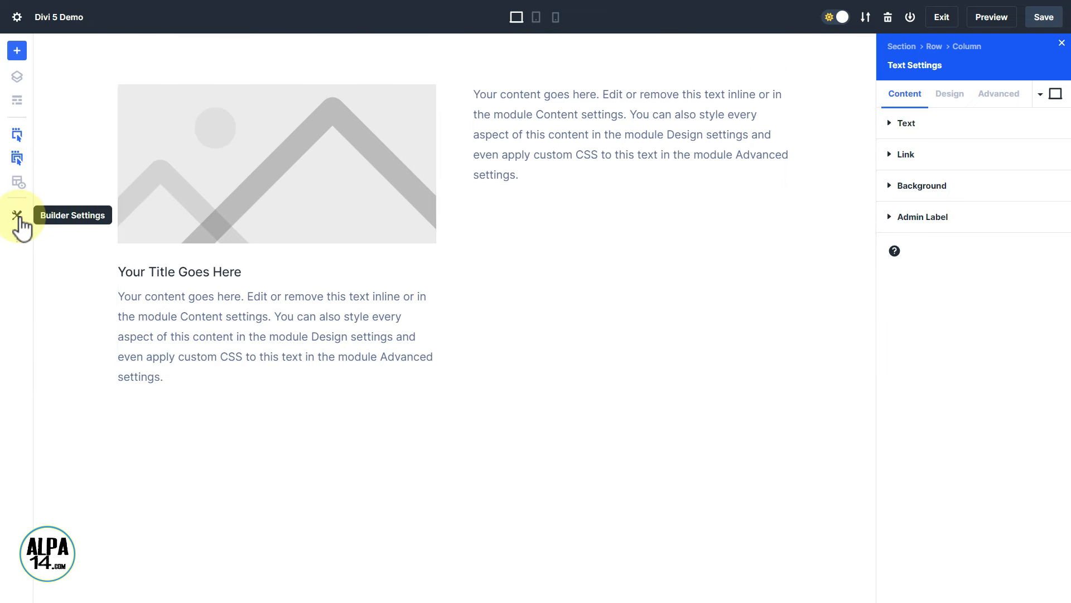
- Open and enlarge the Builder Settings, and switch the Builder Default View Mode to Tablet View and back to Desktop View
{"action": "left_click", "coordinate": [18, 216]}
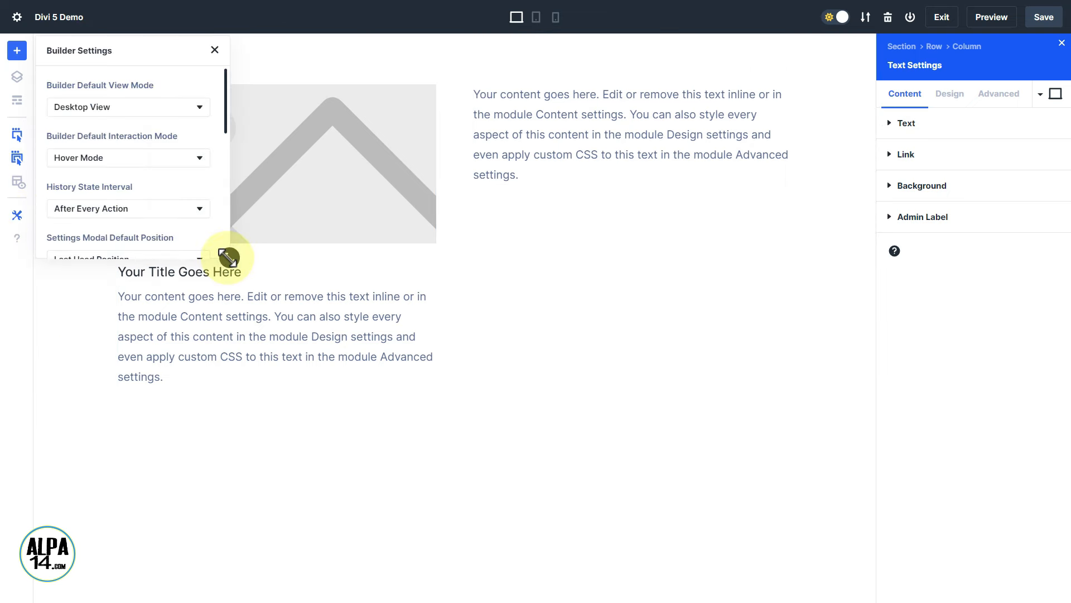
{"action": "left_click_drag", "start_coordinate": [228, 258], "coordinate": [200, 542]}
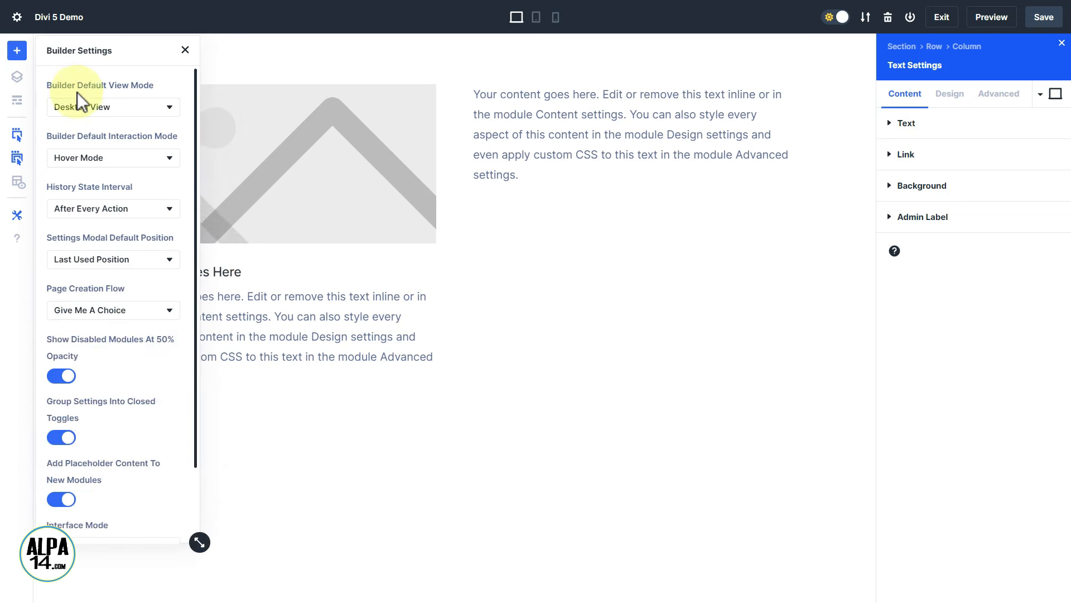
{"action": "left_click", "coordinate": [173, 109]}
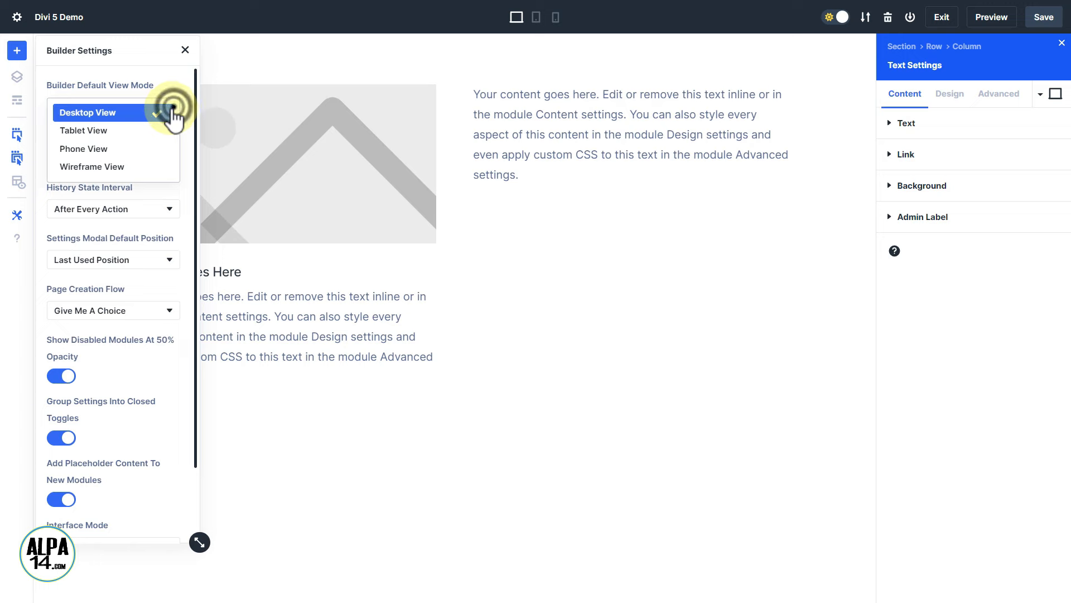
{"action": "left_click", "coordinate": [107, 131]}
{"action": "left_click", "coordinate": [157, 108]}
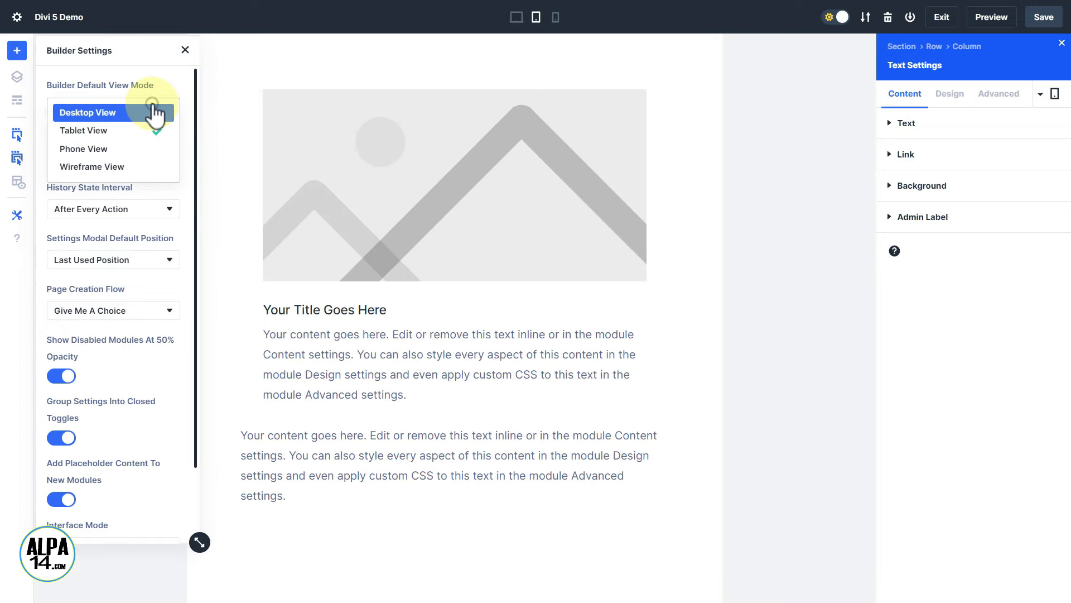
{"action": "left_click", "coordinate": [114, 112]}
{"action": "scroll", "coordinate": [132, 311], "scroll_direction": "down", "scroll_amount": 2}
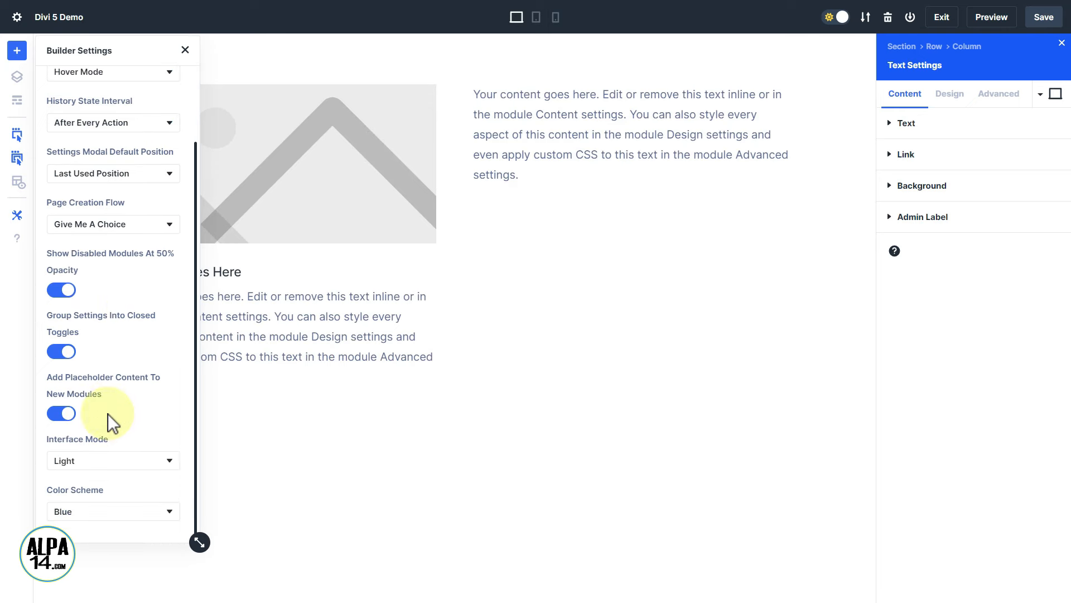
- Set the builder's Color Scheme to Orange, switch it to Purple, and close the Builder Settings
{"action": "left_click", "coordinate": [168, 511]}
{"action": "left_click", "coordinate": [89, 516]}
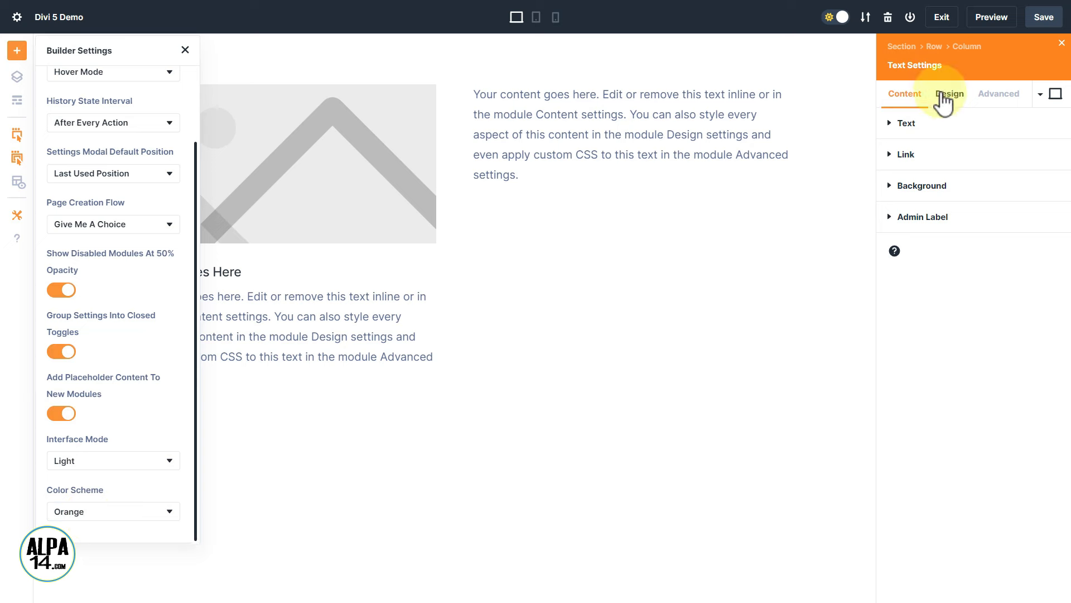
{"action": "left_click", "coordinate": [169, 511]}
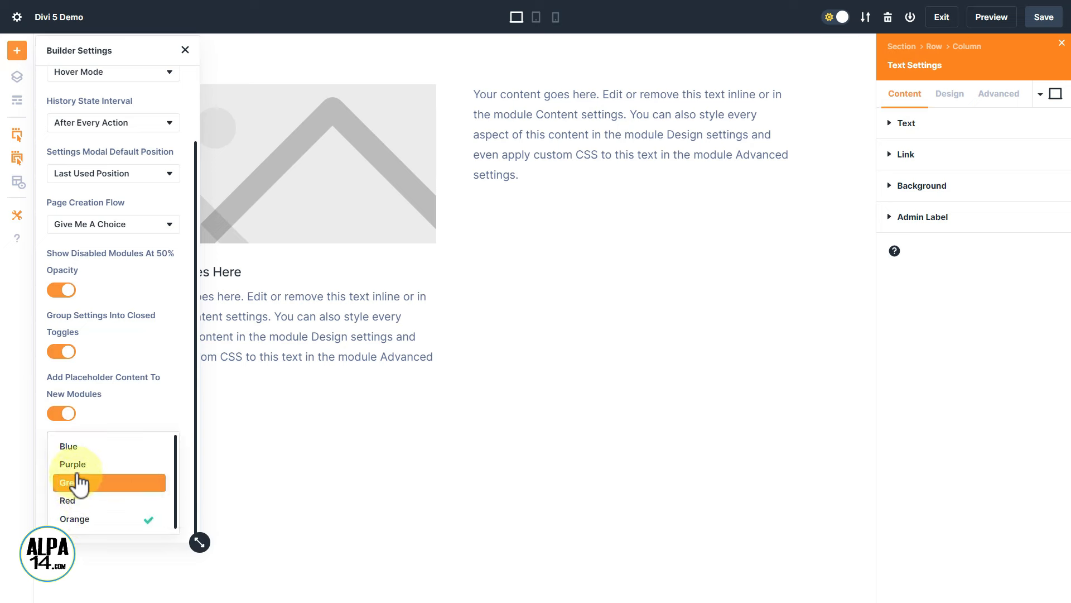
{"action": "left_click", "coordinate": [78, 468]}
{"action": "left_click", "coordinate": [174, 514]}
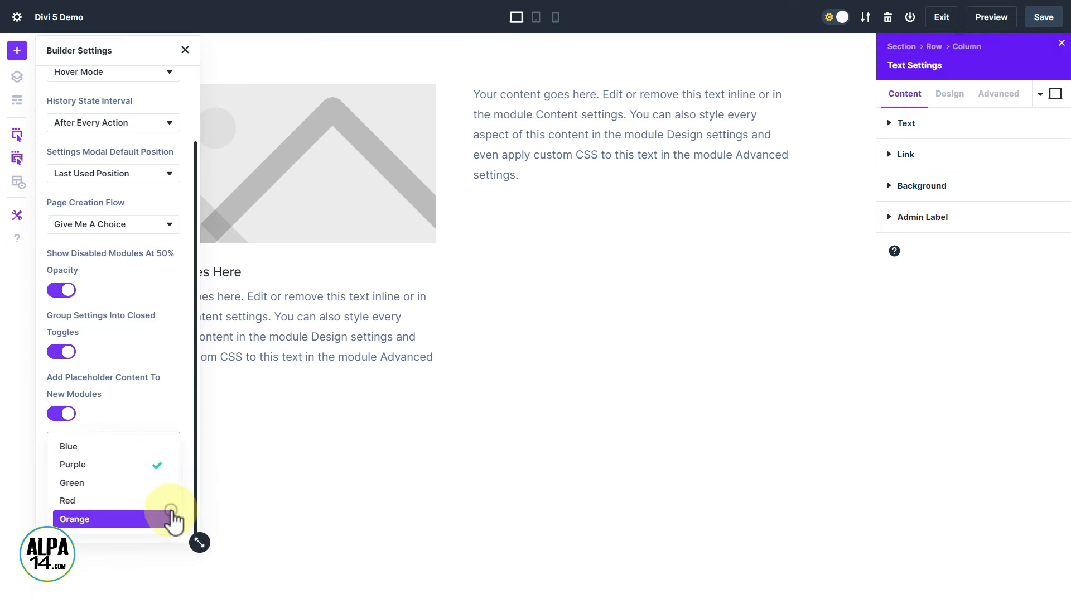
{"action": "left_click", "coordinate": [79, 468]}
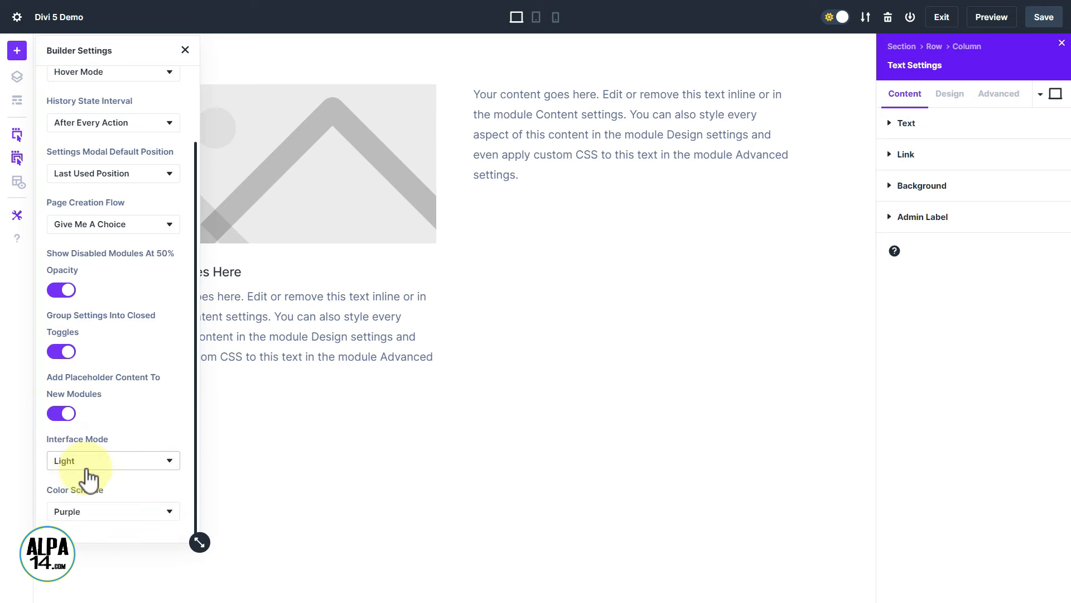
{"action": "scroll", "coordinate": [71, 307], "scroll_direction": "up", "scroll_amount": 3}
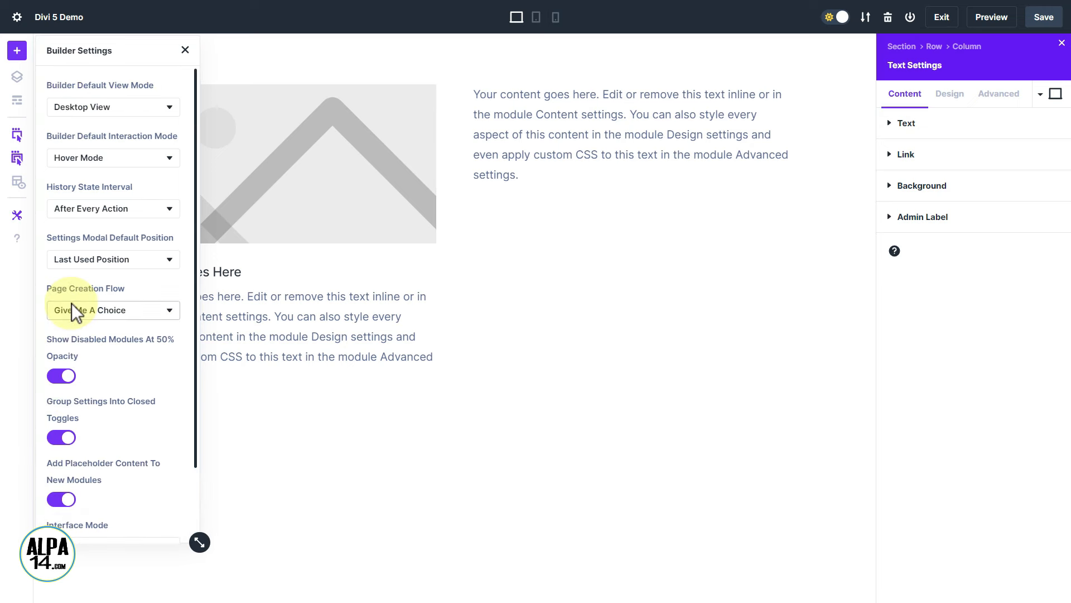
{"action": "left_click", "coordinate": [185, 51]}
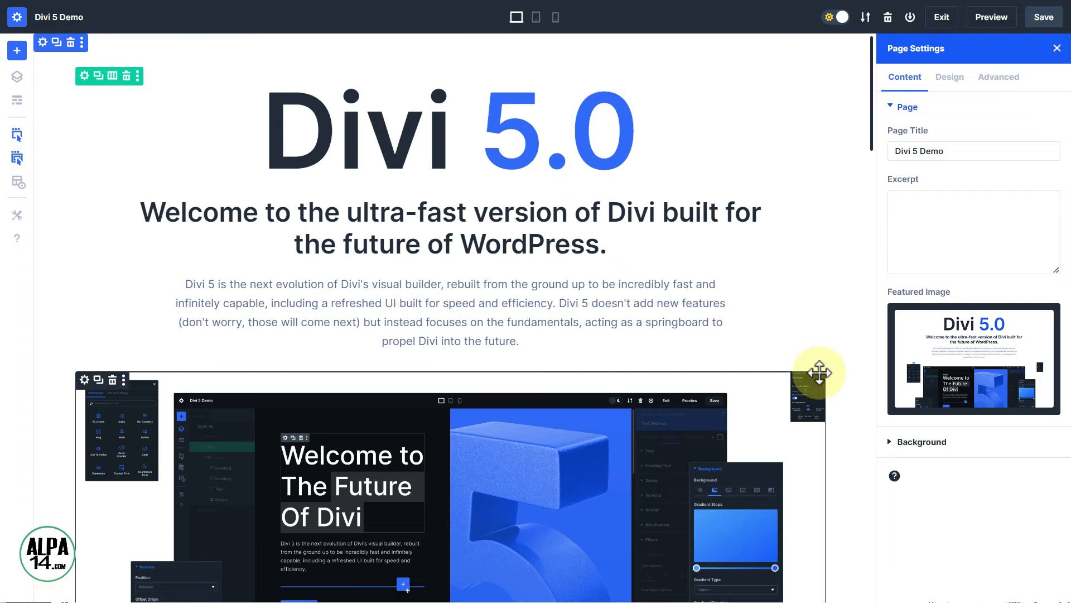
- Examine the Divi 5.0 demo page's layout from the opening section down to the section about shortcodes and back up
{"action": "scroll", "coordinate": [837, 319], "scroll_direction": "down", "scroll_amount": 7}
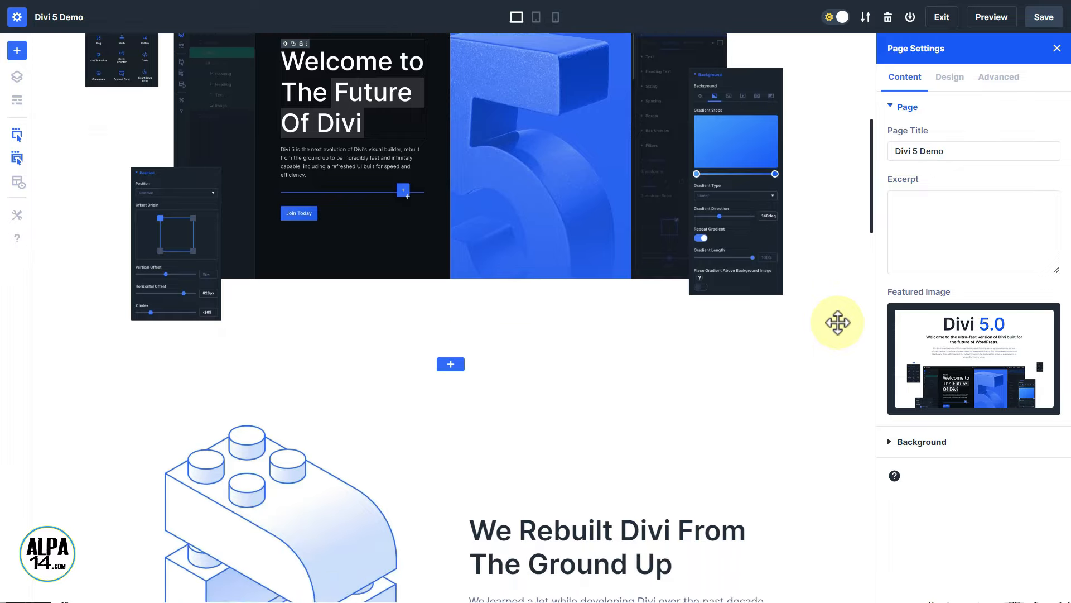
{"action": "scroll", "coordinate": [837, 323], "scroll_direction": "down", "scroll_amount": 9}
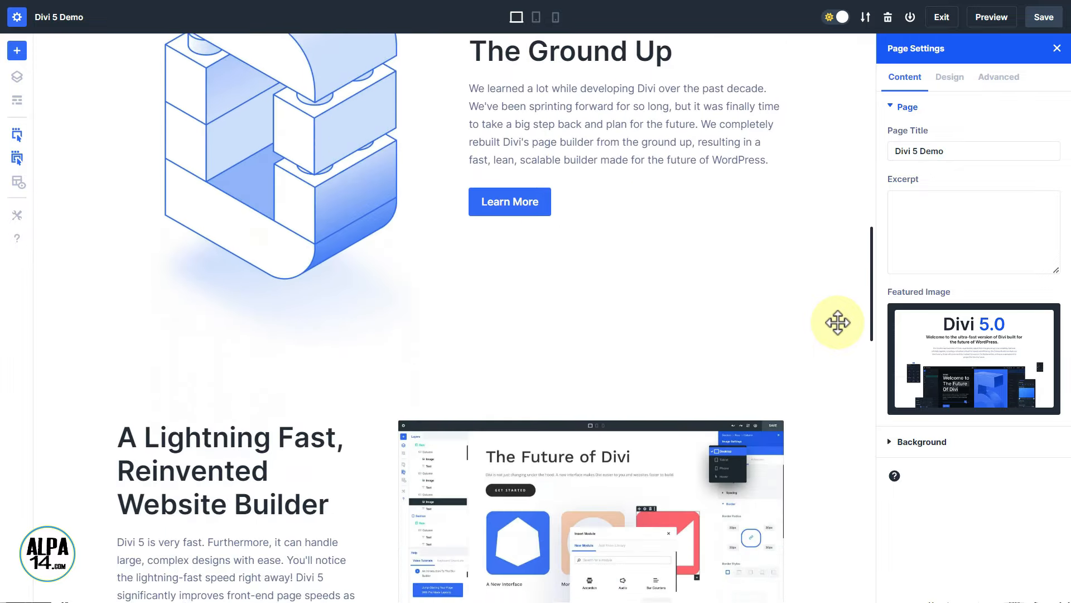
{"action": "scroll", "coordinate": [838, 323], "scroll_direction": "down", "scroll_amount": 5}
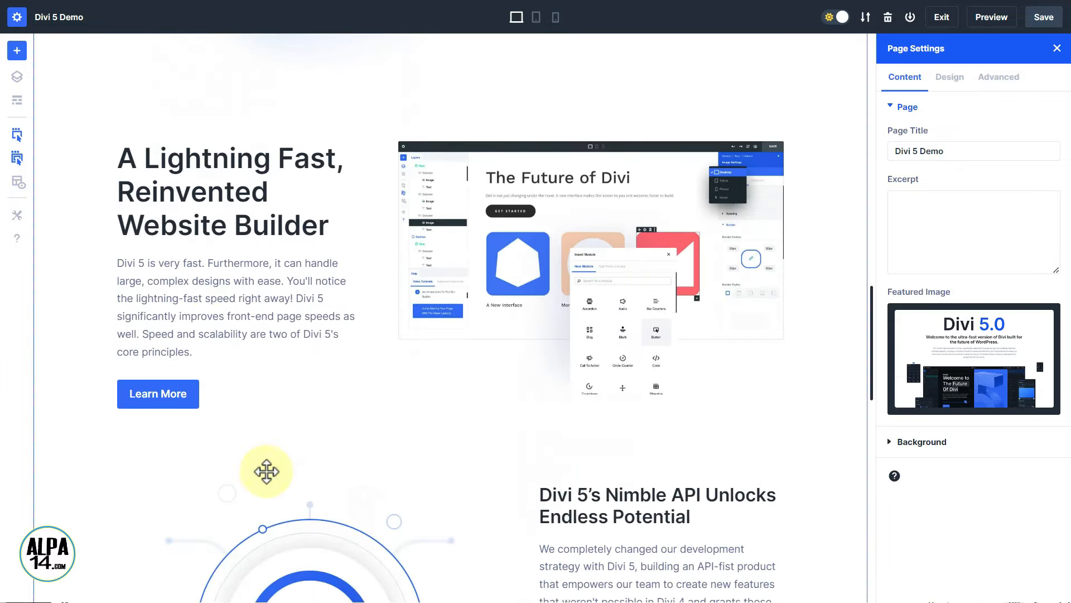
{"action": "scroll", "coordinate": [834, 478], "scroll_direction": "down", "scroll_amount": 4}
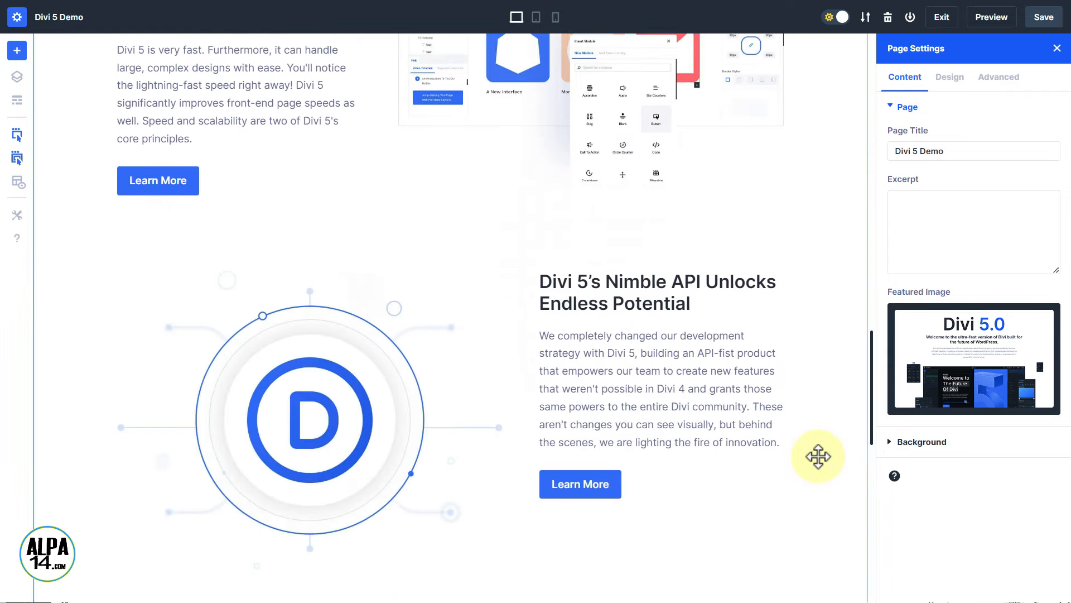
{"action": "scroll", "coordinate": [818, 456], "scroll_direction": "down", "scroll_amount": 11}
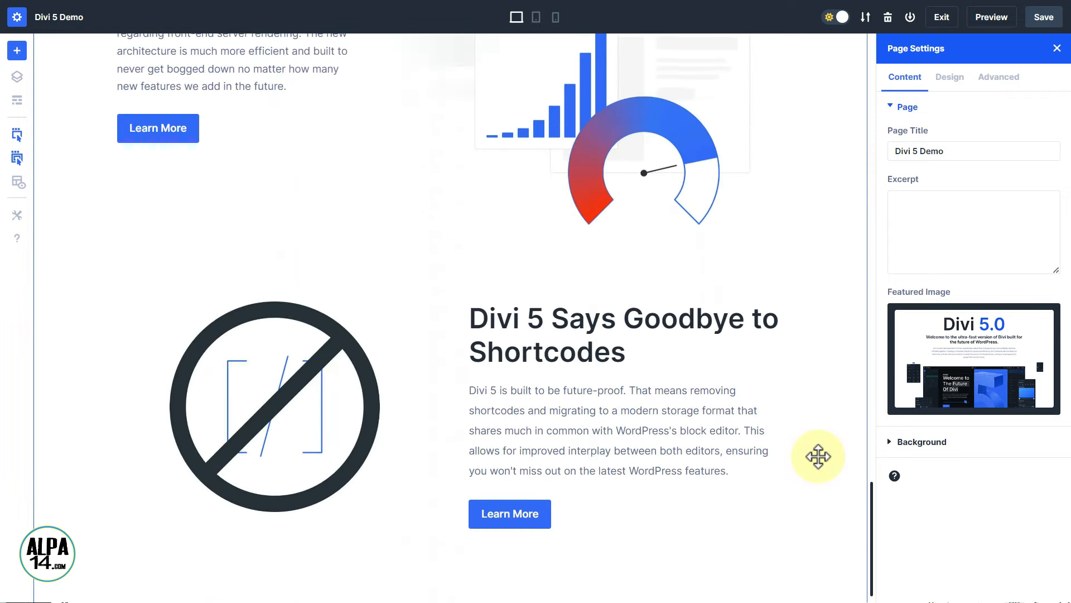
{"action": "scroll", "coordinate": [818, 456], "scroll_direction": "down", "scroll_amount": 1}
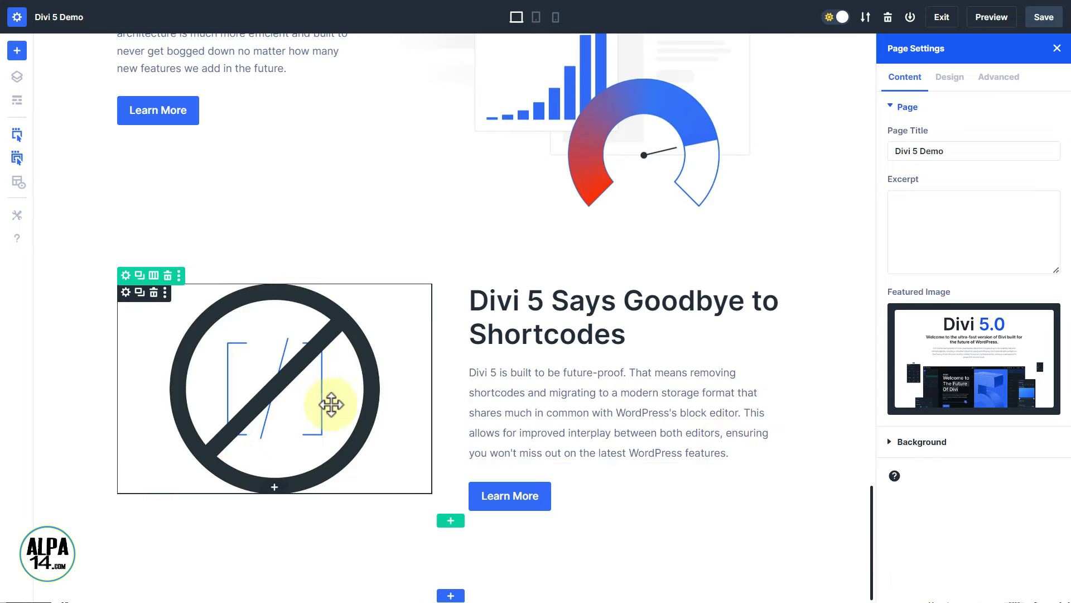
{"action": "scroll", "coordinate": [237, 396], "scroll_direction": "up", "scroll_amount": 5}
{"action": "scroll", "coordinate": [491, 400], "scroll_direction": "up", "scroll_amount": 18}
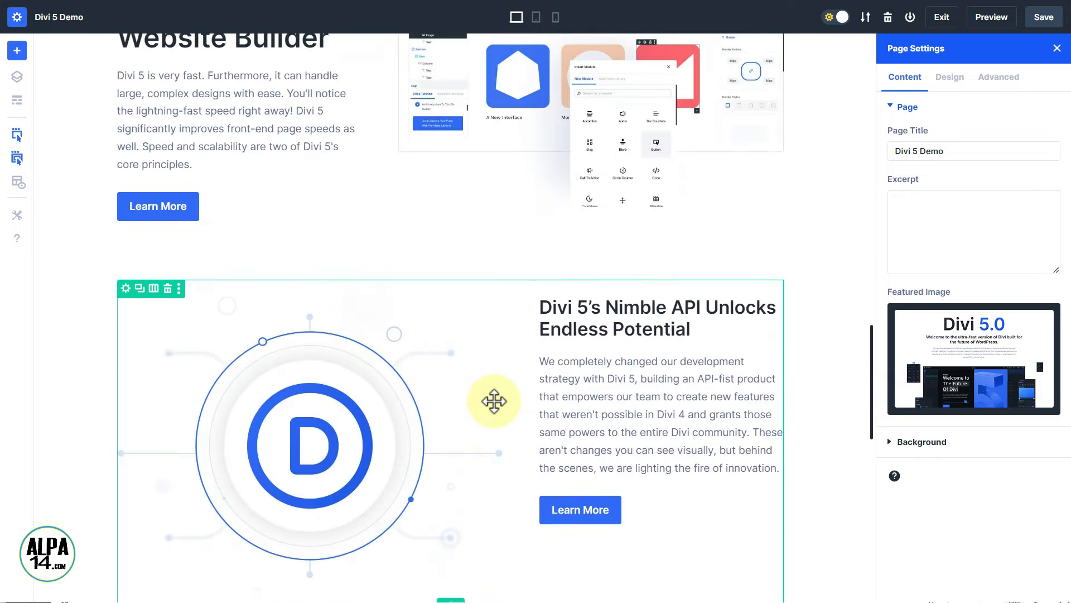
{"action": "scroll", "coordinate": [494, 401], "scroll_direction": "up", "scroll_amount": 15}
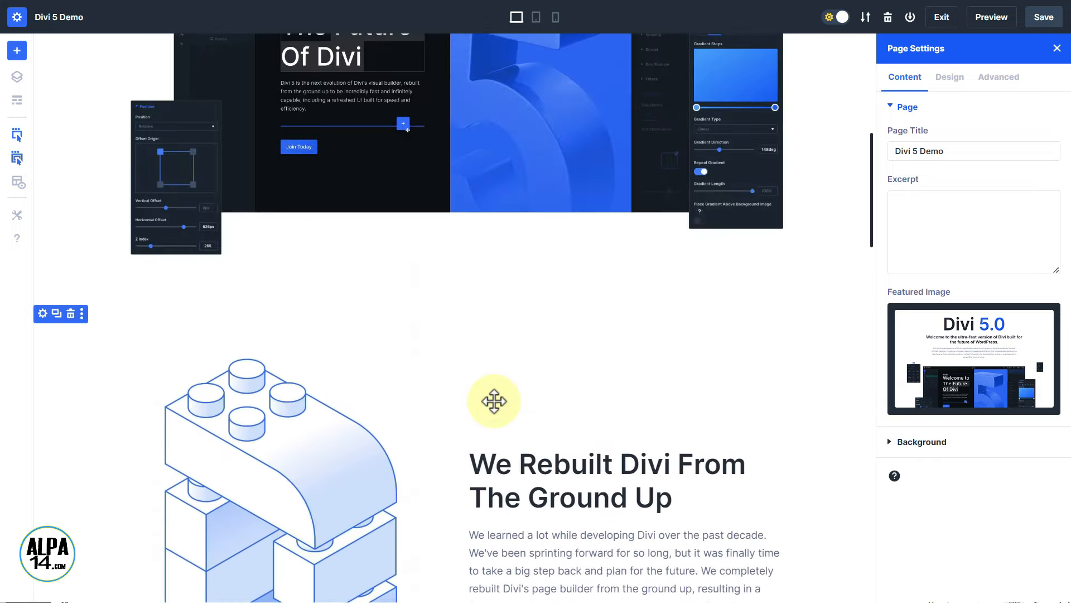